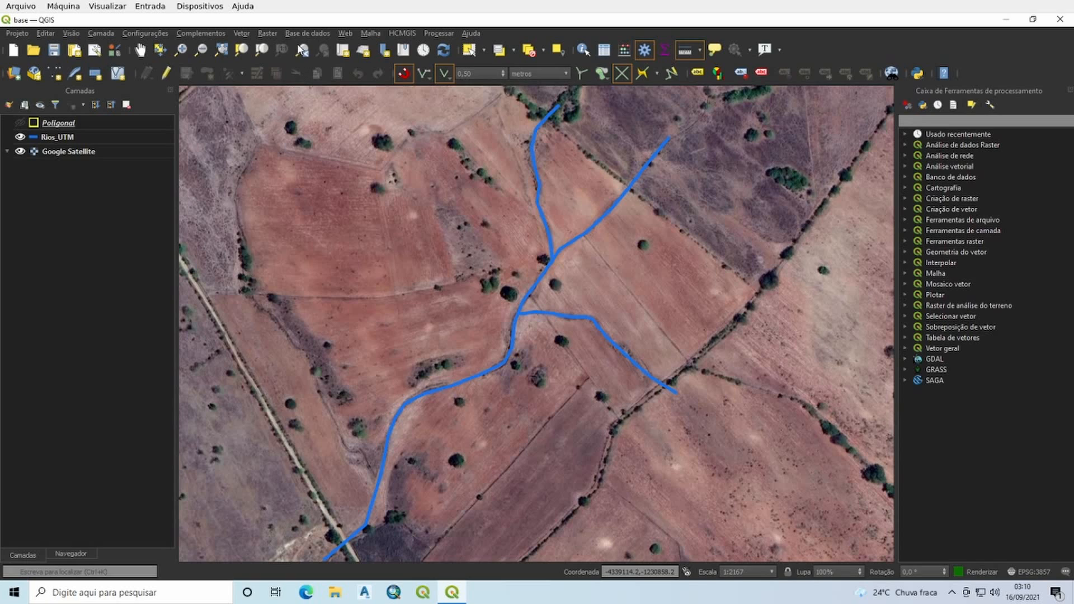
Step: Open the Buffer (Amortecedor) geoprocessing tool and choose Rios_UTM as the input layer
left_click(246, 34)
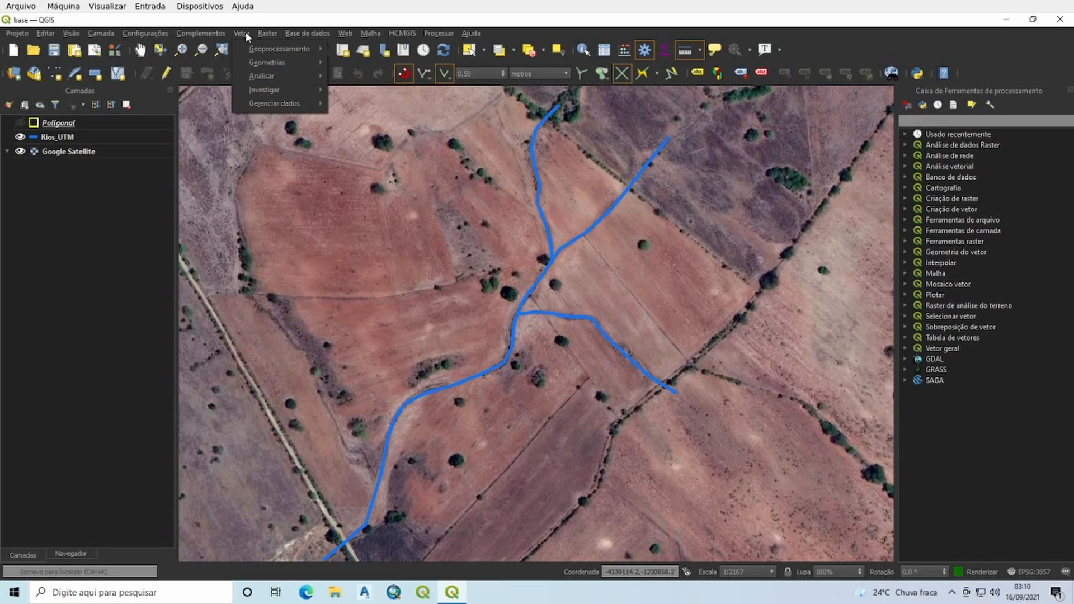
mouse_move(270, 49)
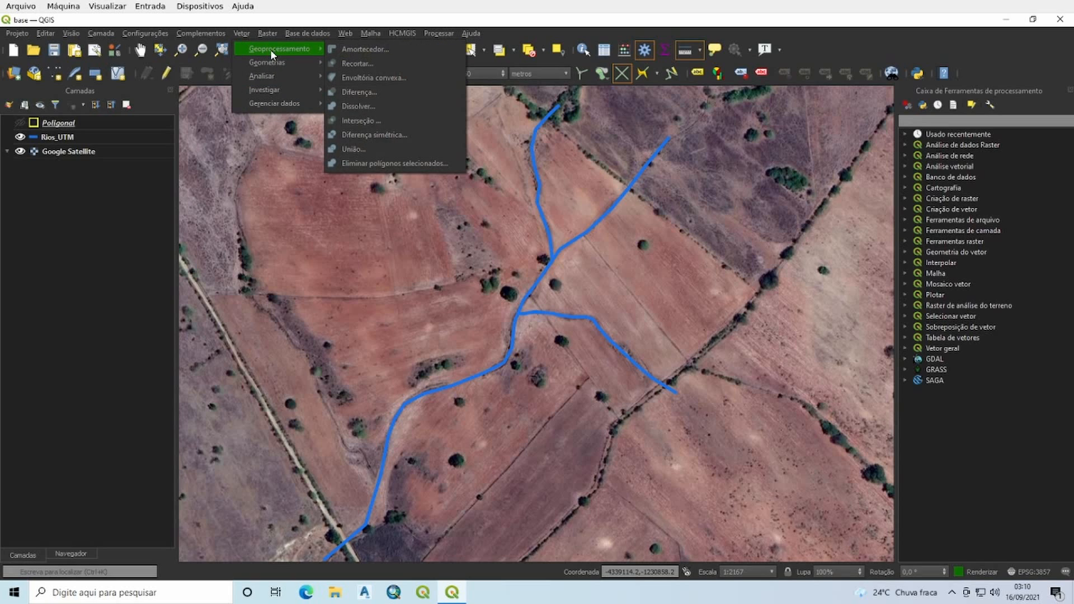
left_click(358, 49)
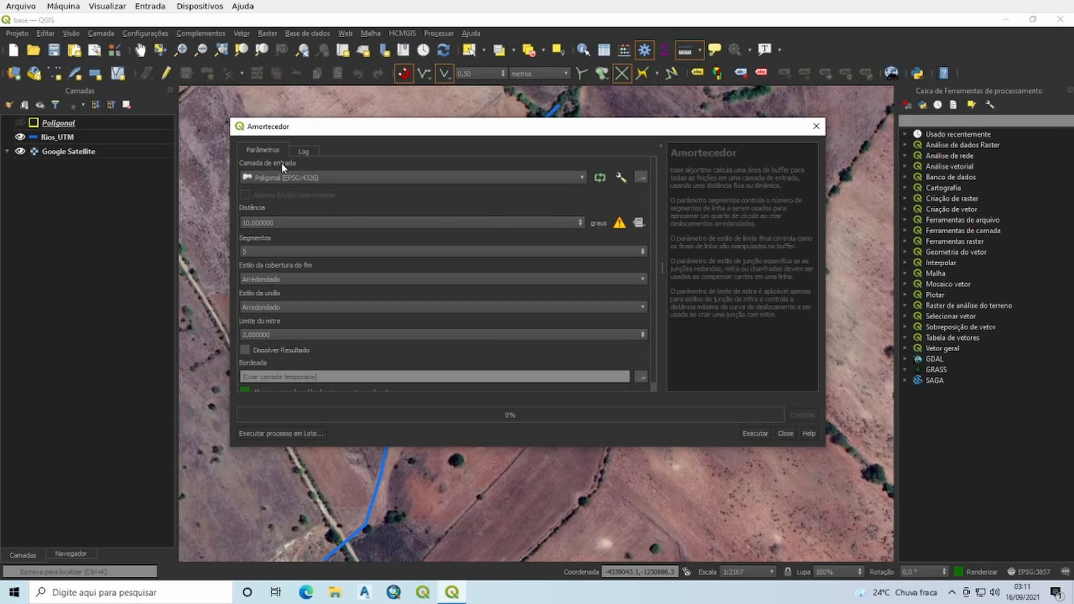
mouse_move(448, 131)
left_mouse_down()
mouse_move(449, 149)
mouse_move(449, 139)
left_mouse_up()
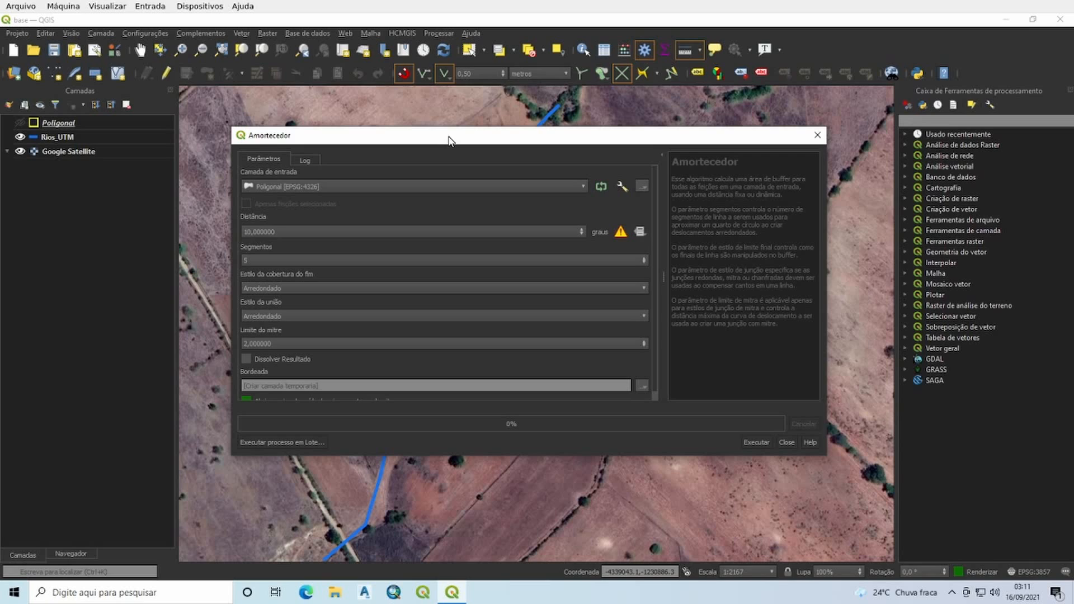
left_click(321, 186)
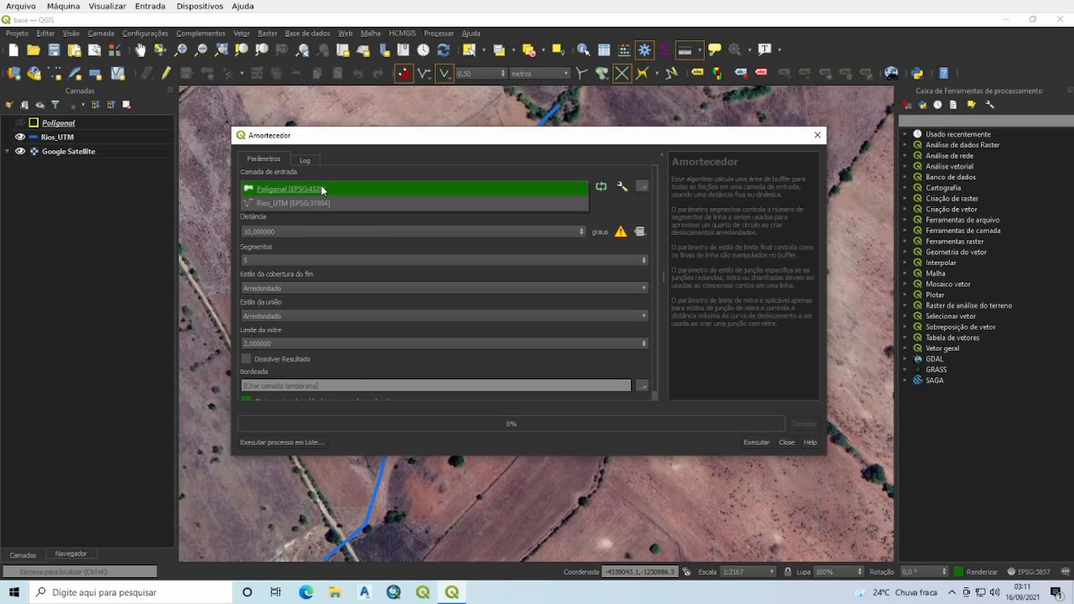
left_click(278, 202)
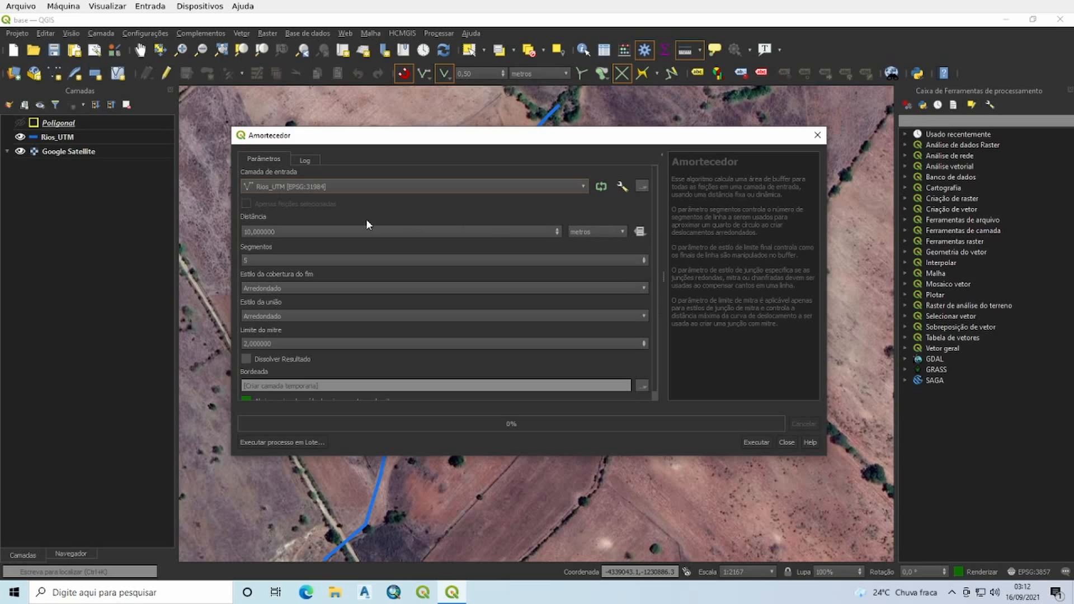
Step: Switch the buffer's input layer to Poligonal to compare the distance units, and set it back to Rios_UTM
left_click(306, 187)
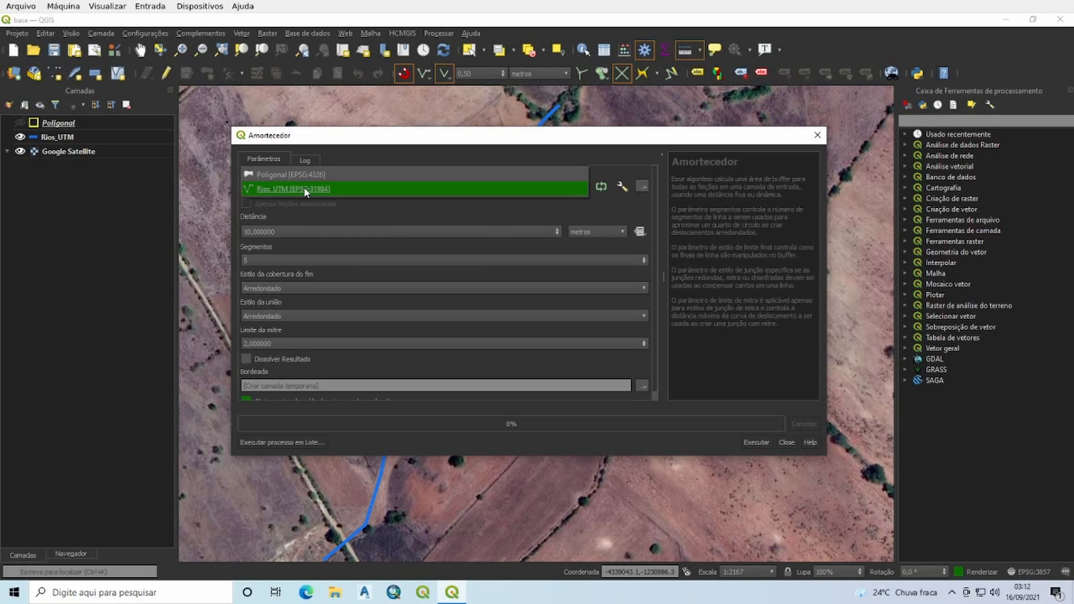
left_click(269, 174)
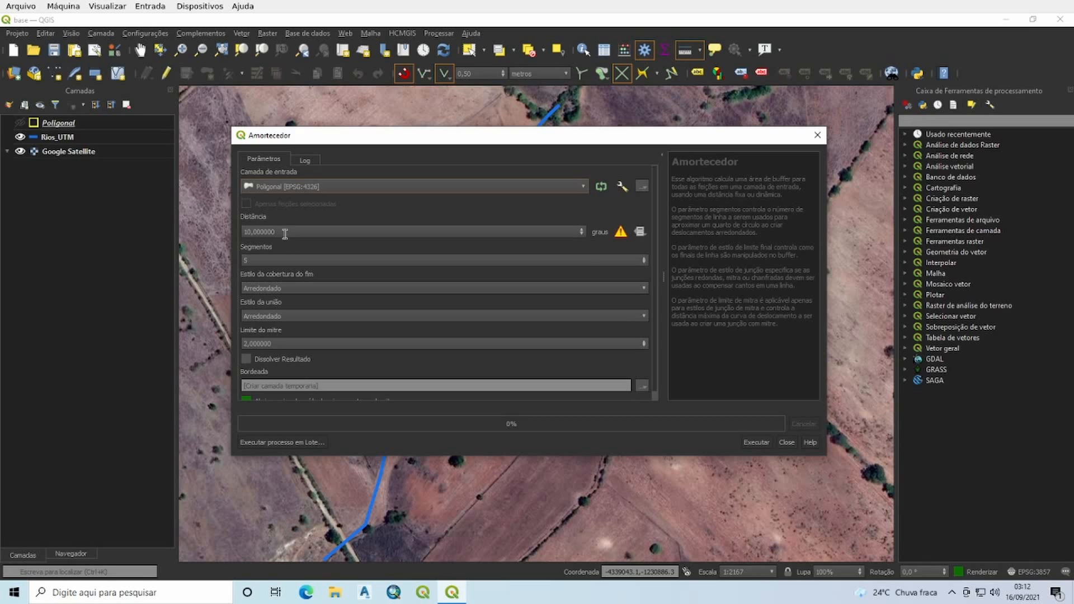
left_click_drag(282, 231, 239, 227)
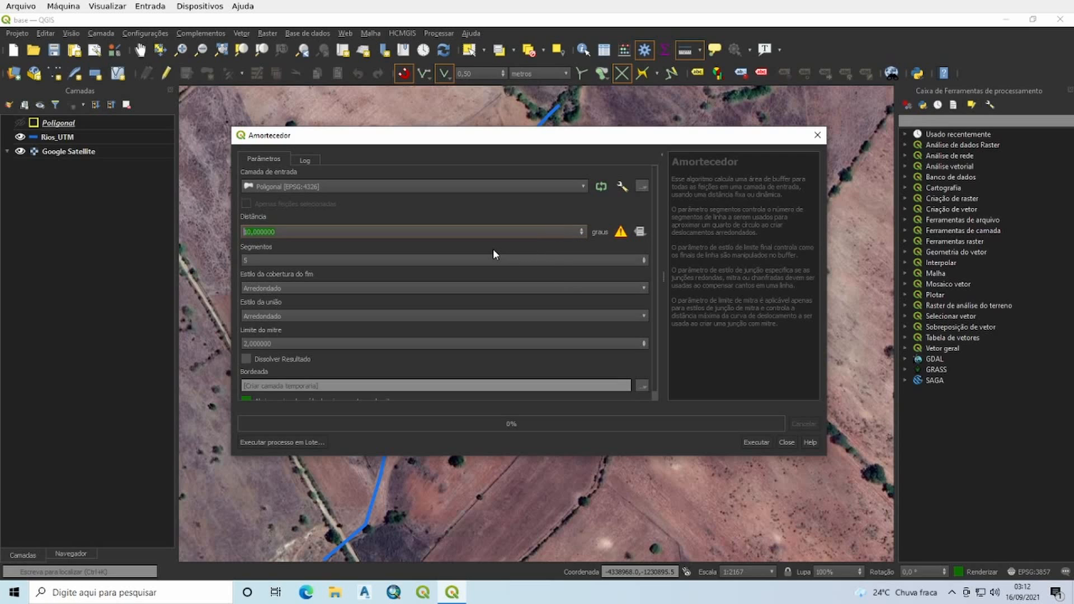
left_click(321, 187)
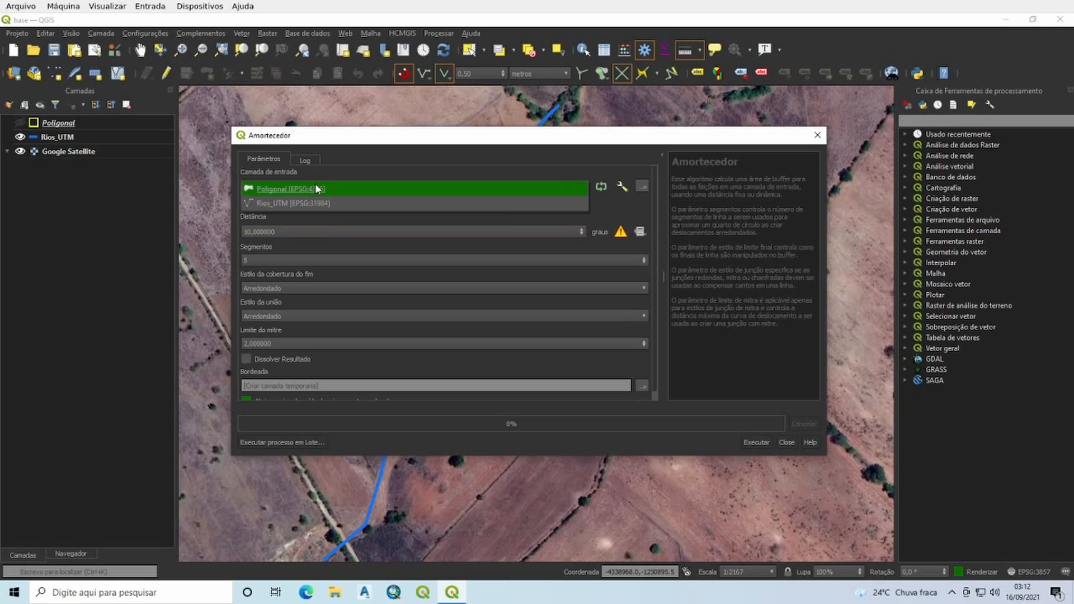
left_click(286, 205)
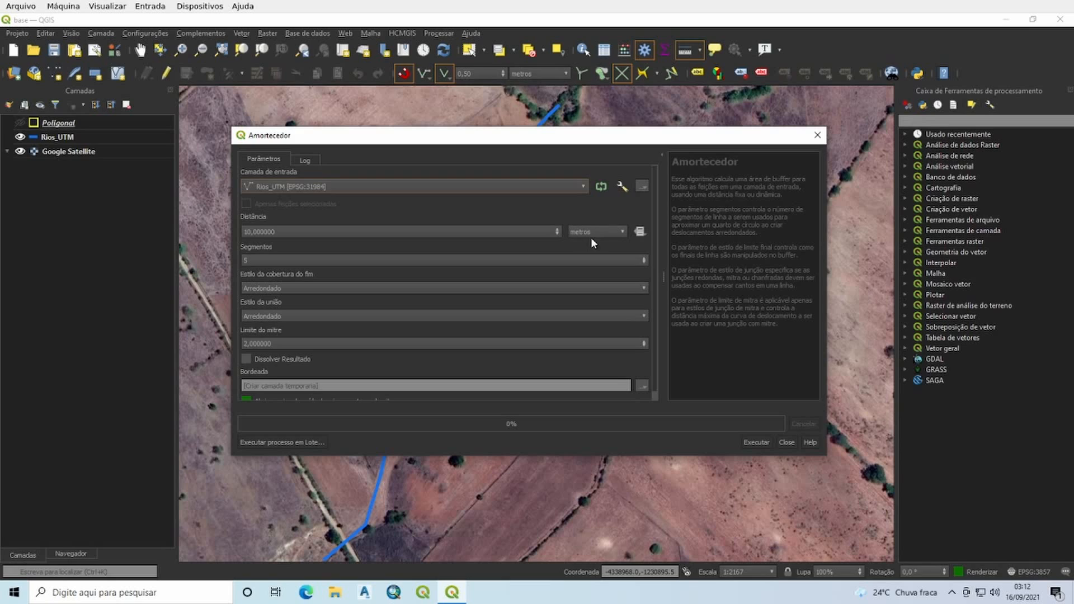
Step: Keep the buffer distance at 10 metres and set the number of segments to 10
left_click(616, 232)
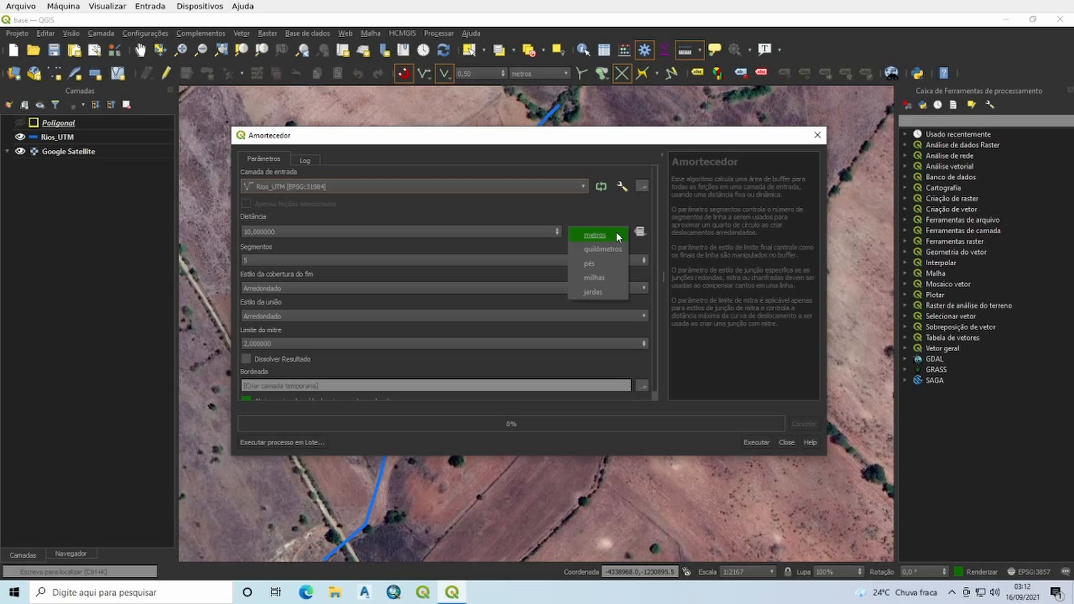
left_click(567, 221)
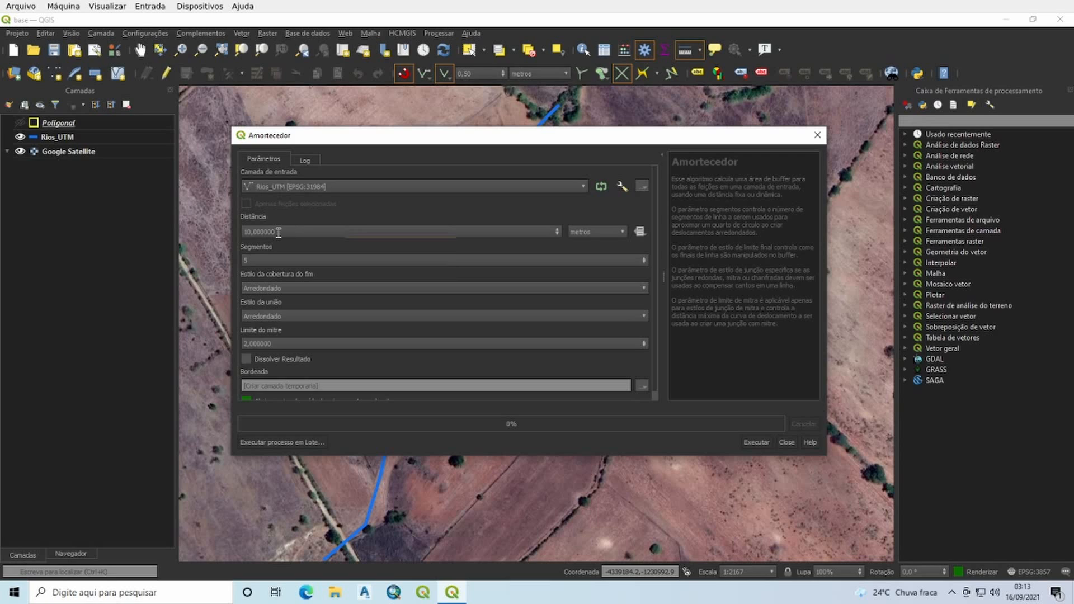
left_click_drag(275, 231, 225, 231)
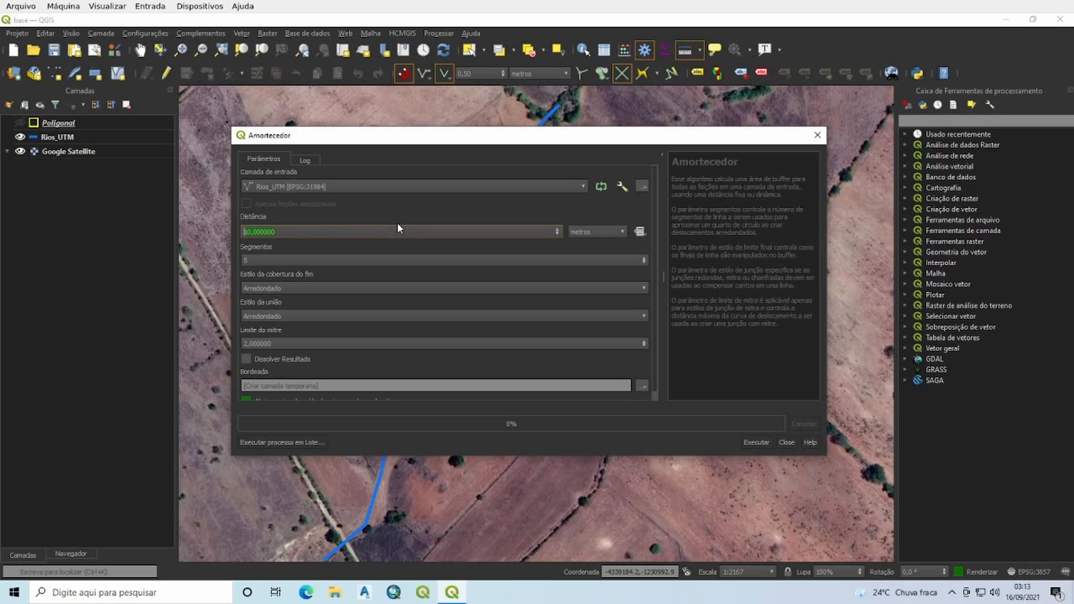
left_click(260, 262)
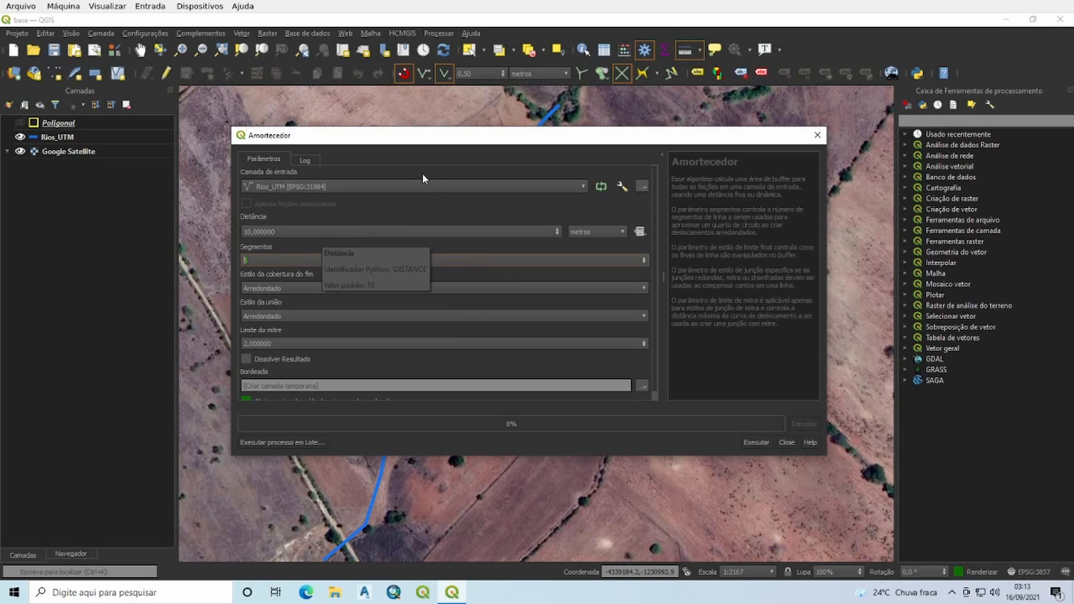
left_click_drag(456, 140, 692, 162)
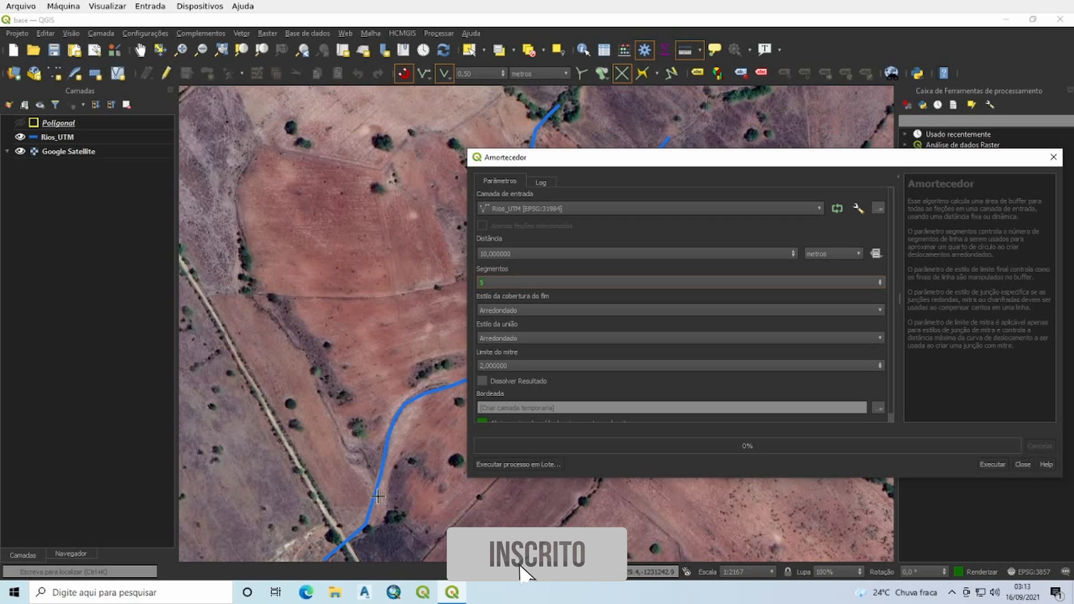
left_click_drag(750, 162, 505, 143)
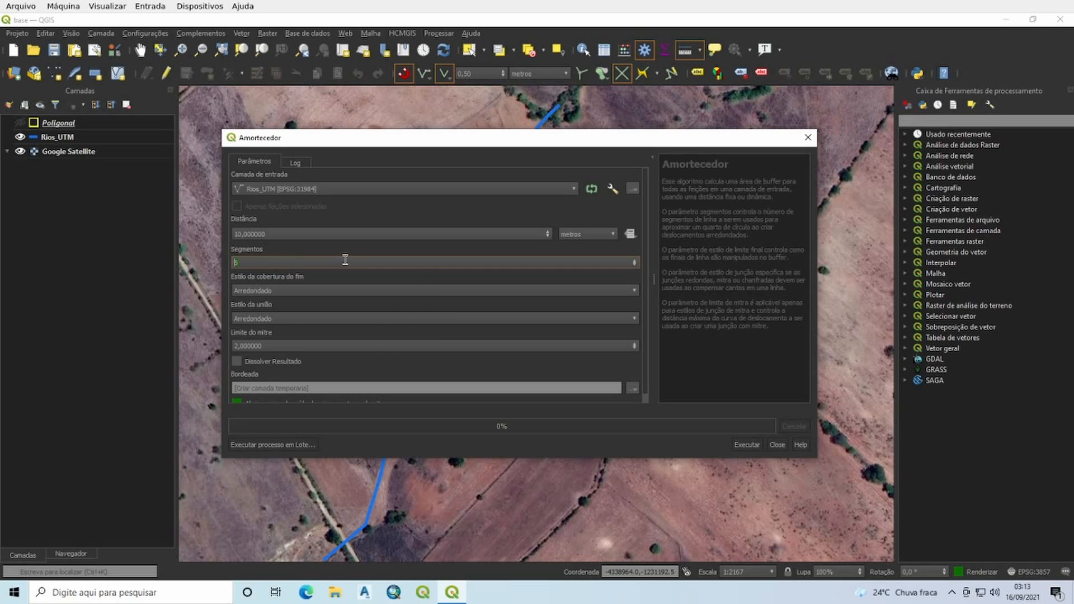
type("10")
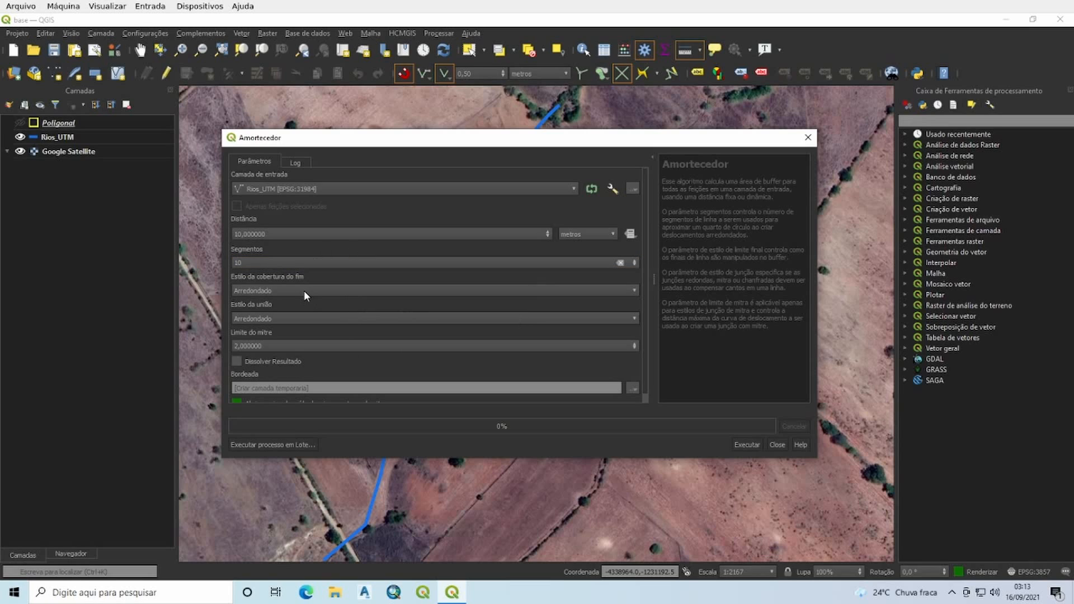
Step: Keep the end cap style as Arredondado and enable dissolving of the buffer result
left_click_drag(440, 143, 423, 107)
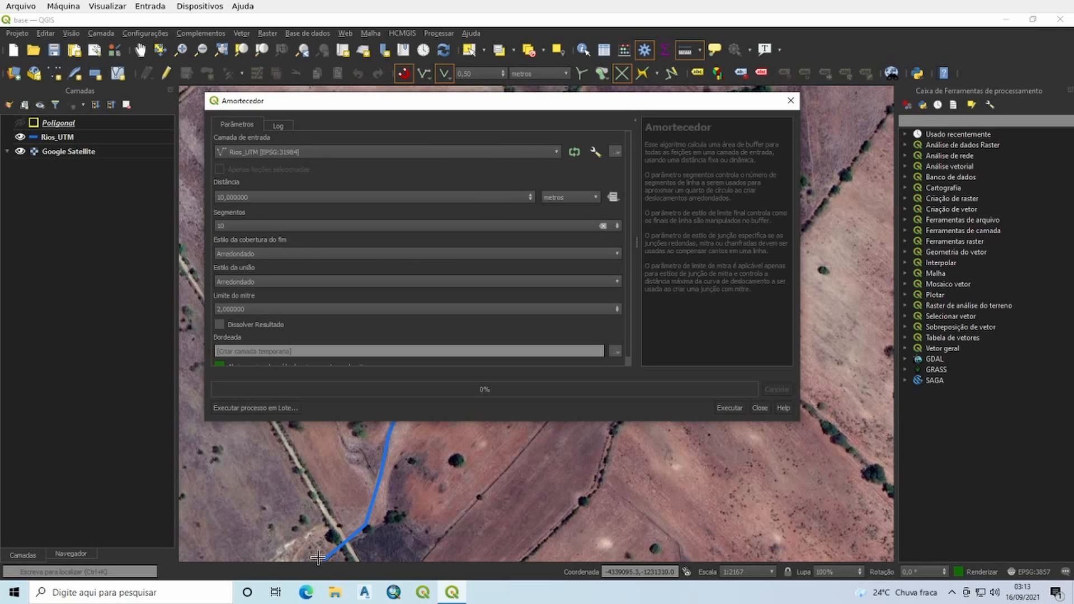
left_click(261, 255)
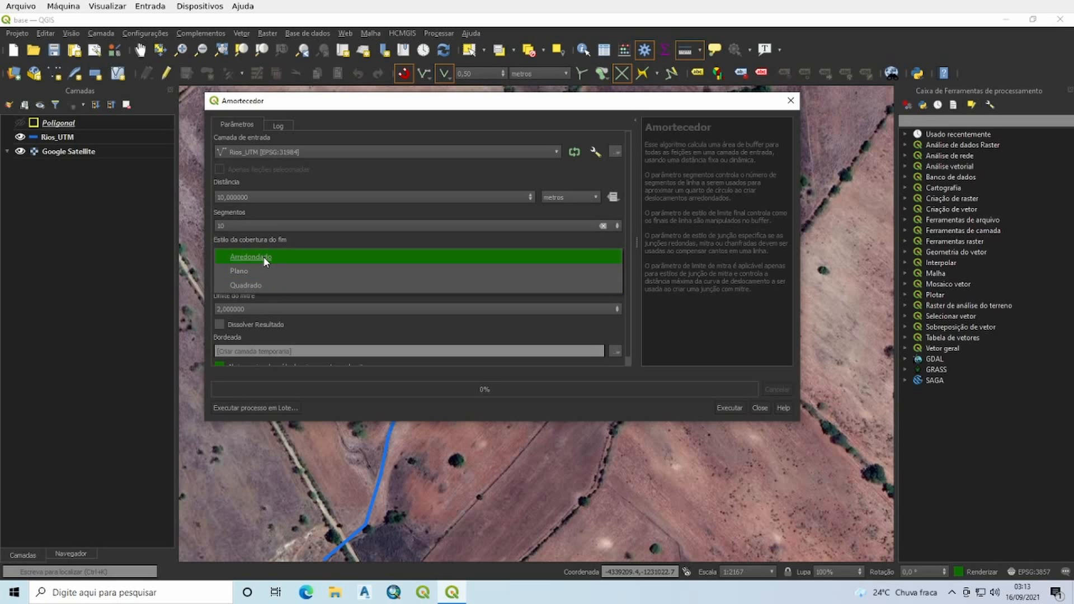
left_click(263, 256)
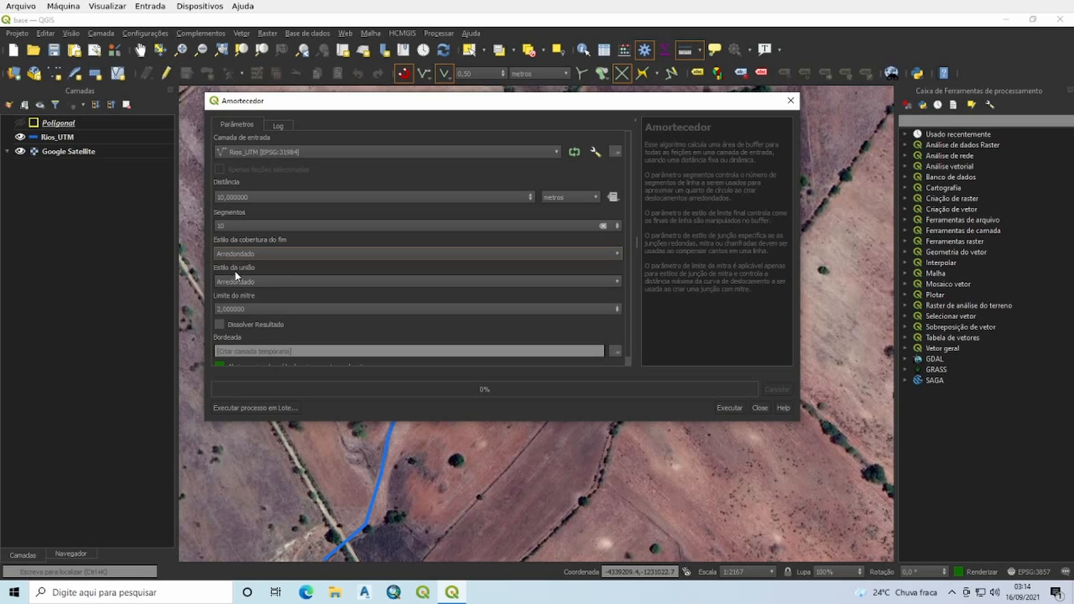
left_click_drag(478, 107, 480, 136)
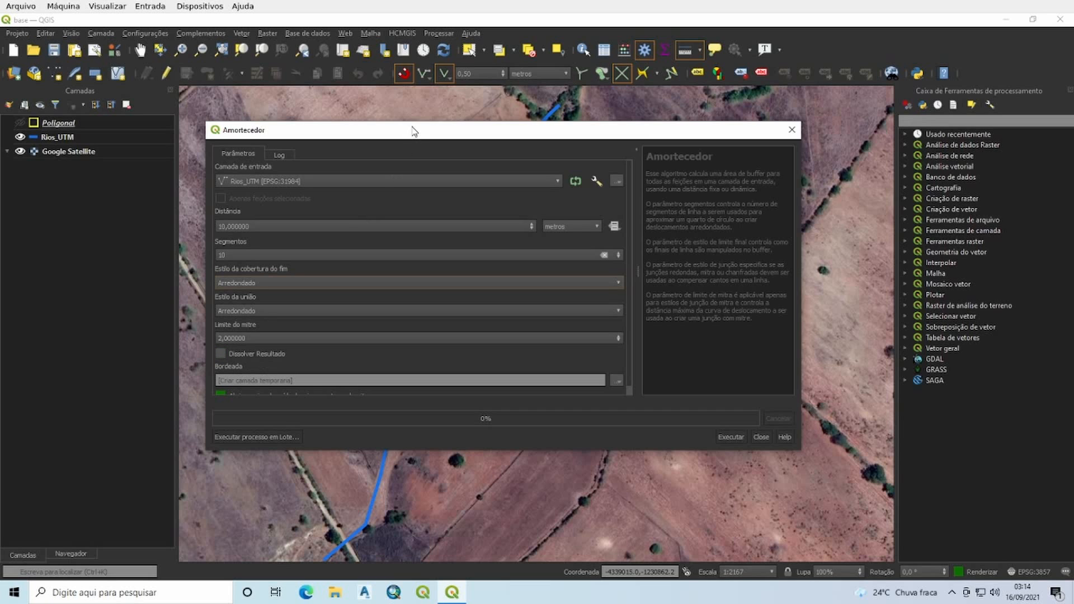
left_click_drag(414, 131, 936, 219)
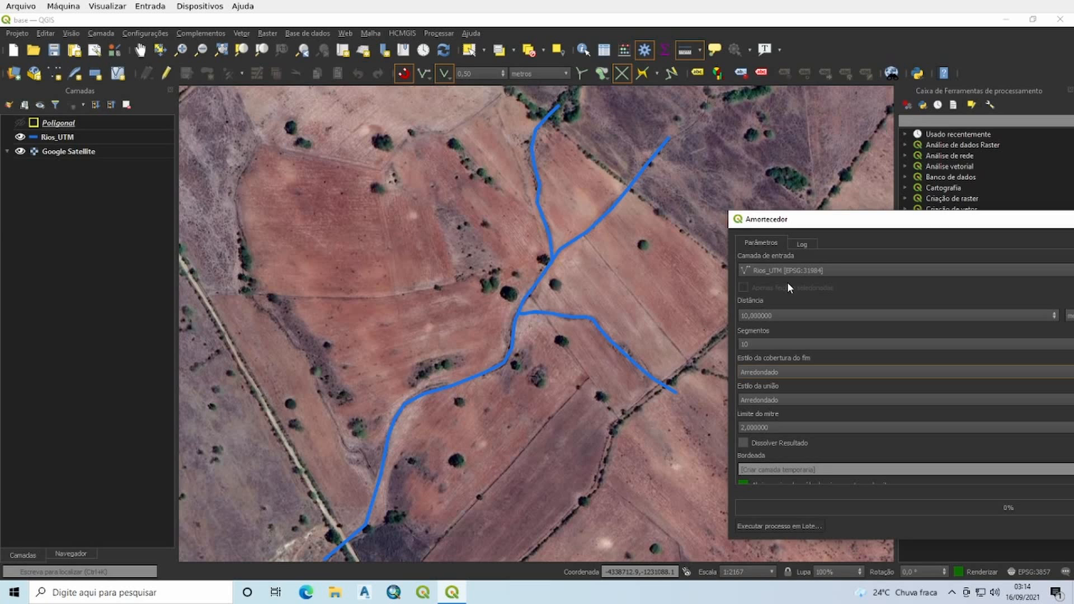
left_click_drag(875, 220, 945, 240)
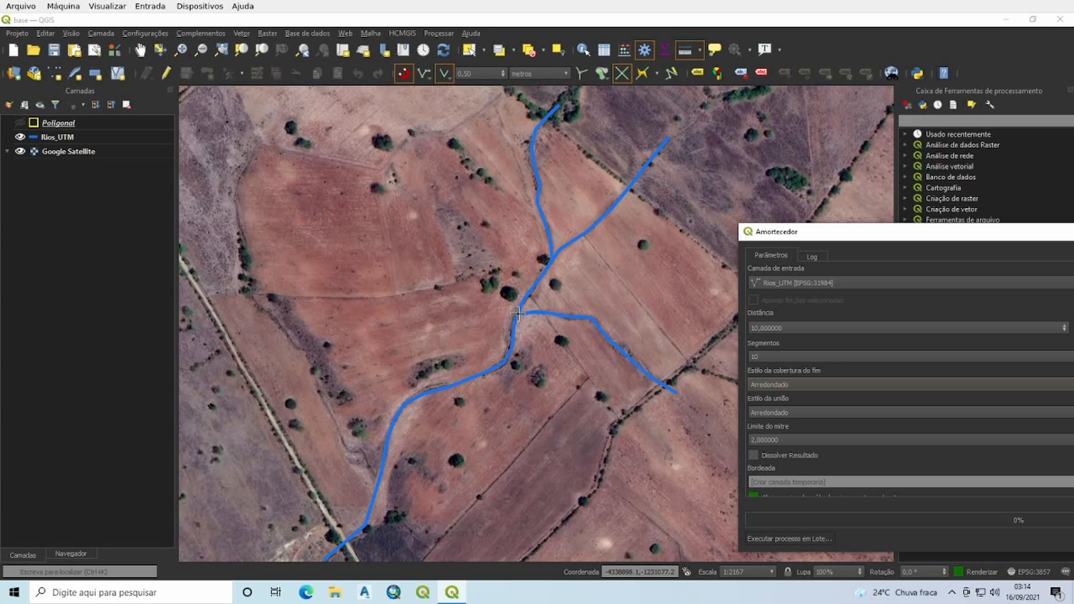
left_click_drag(957, 232, 470, 156)
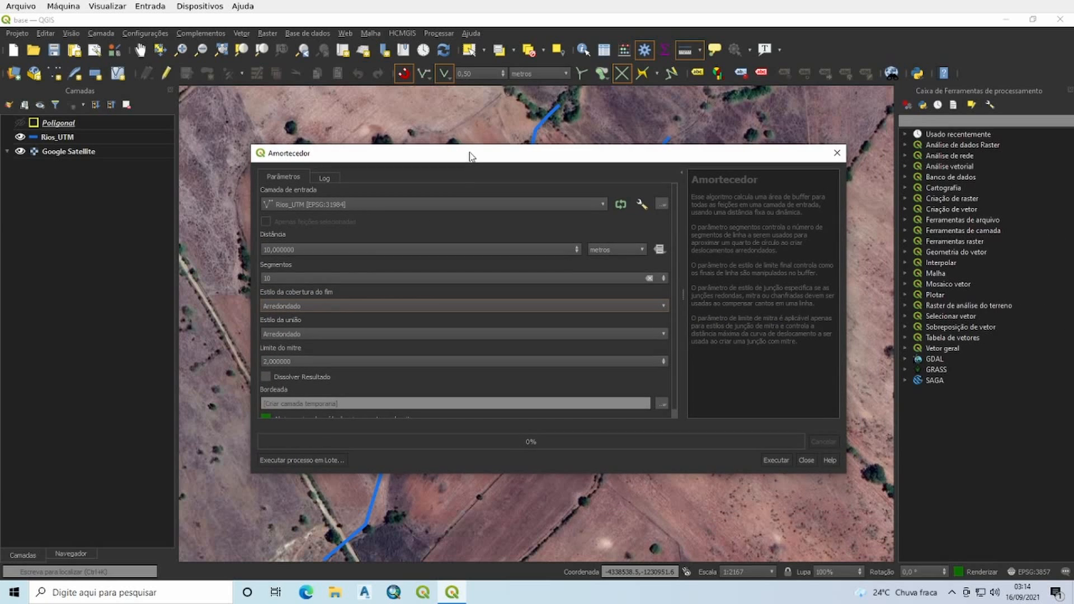
left_click(261, 374)
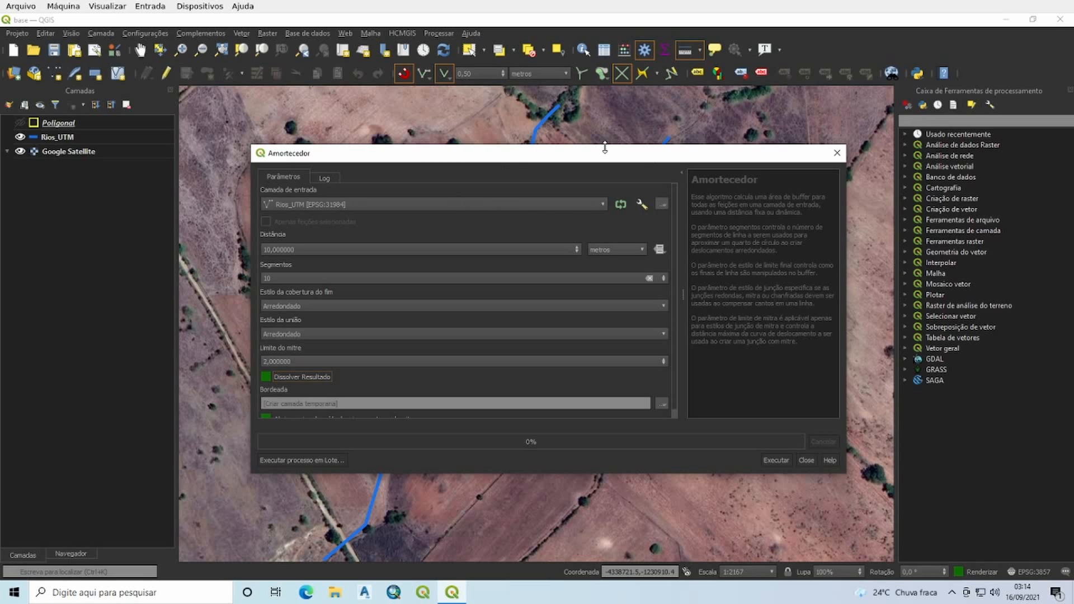
Step: Keep the output as a temporary layer, run the buffer, and close the tool
left_click_drag(604, 144, 558, 130)
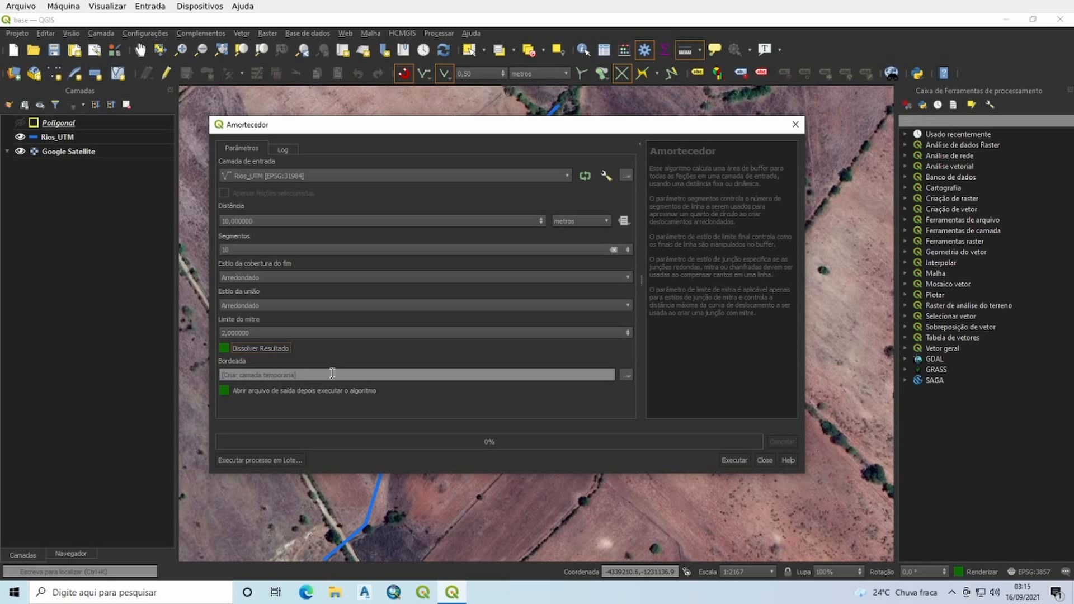
left_click(625, 377)
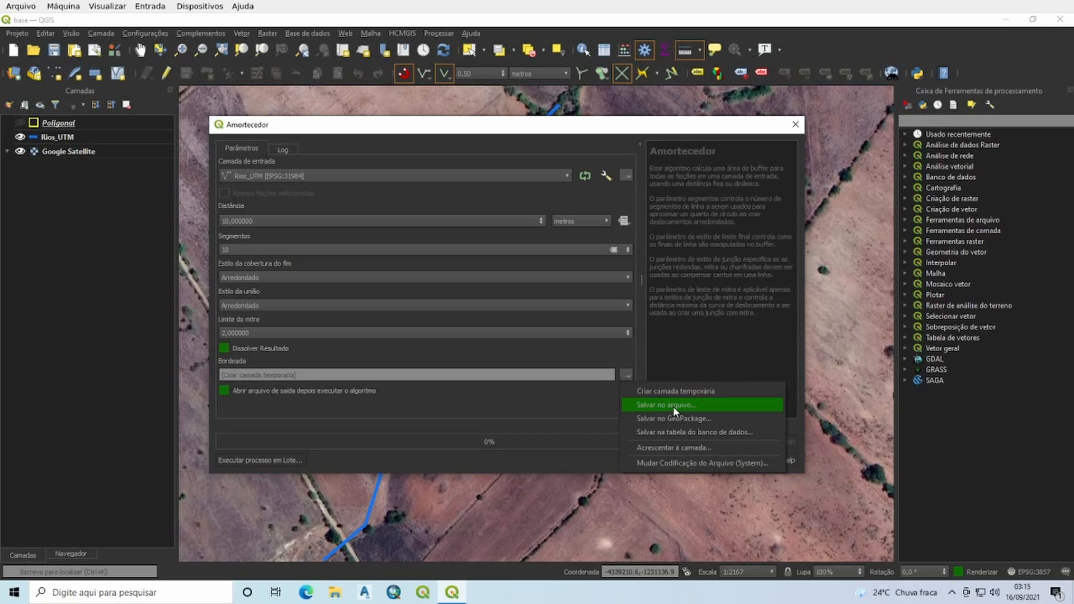
left_click(579, 406)
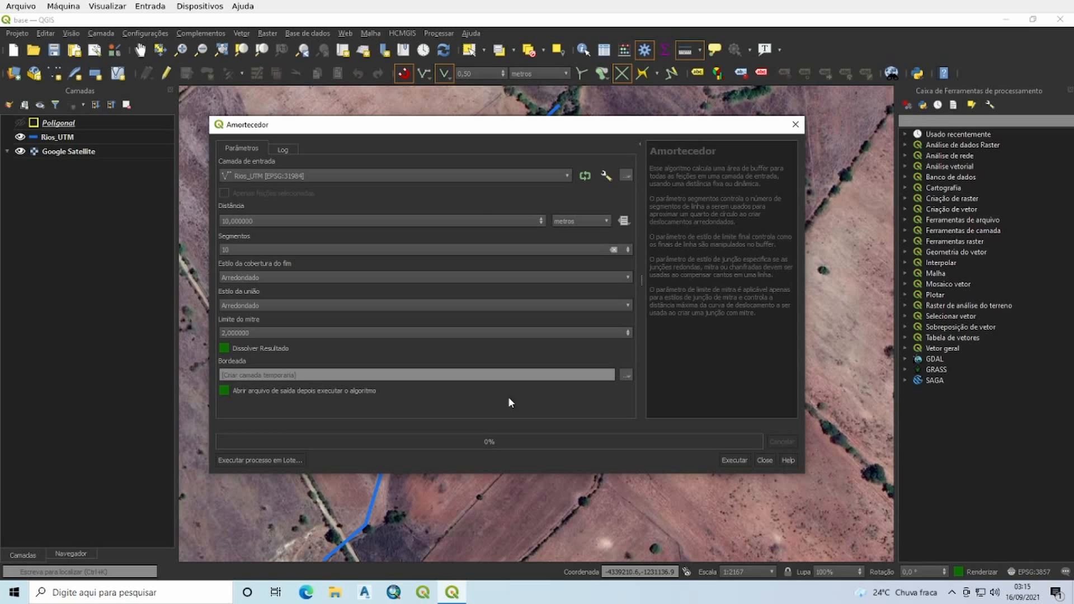
left_click(742, 461)
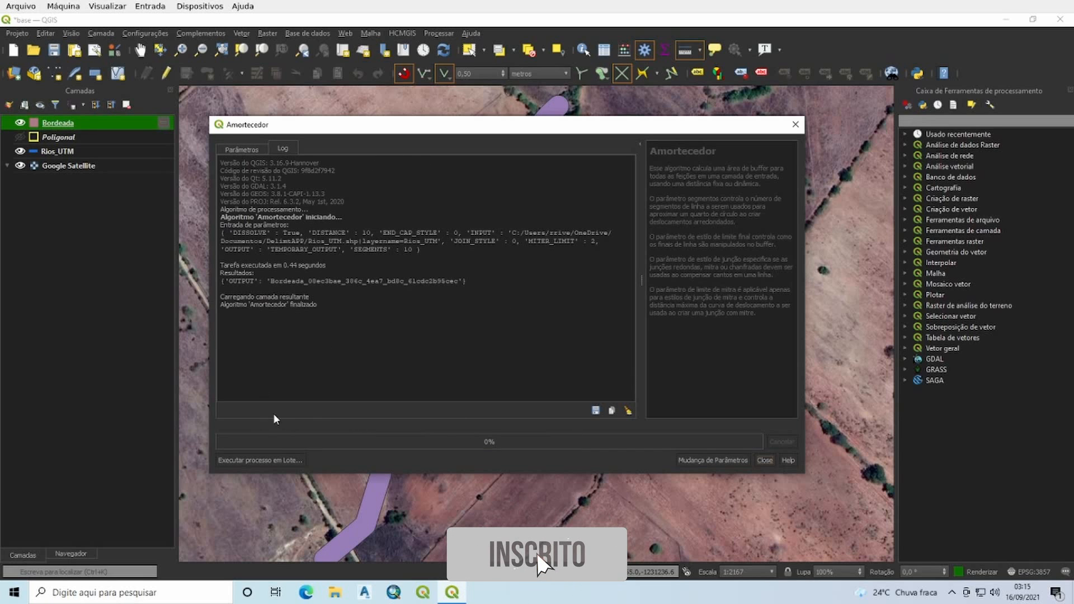
left_click(765, 460)
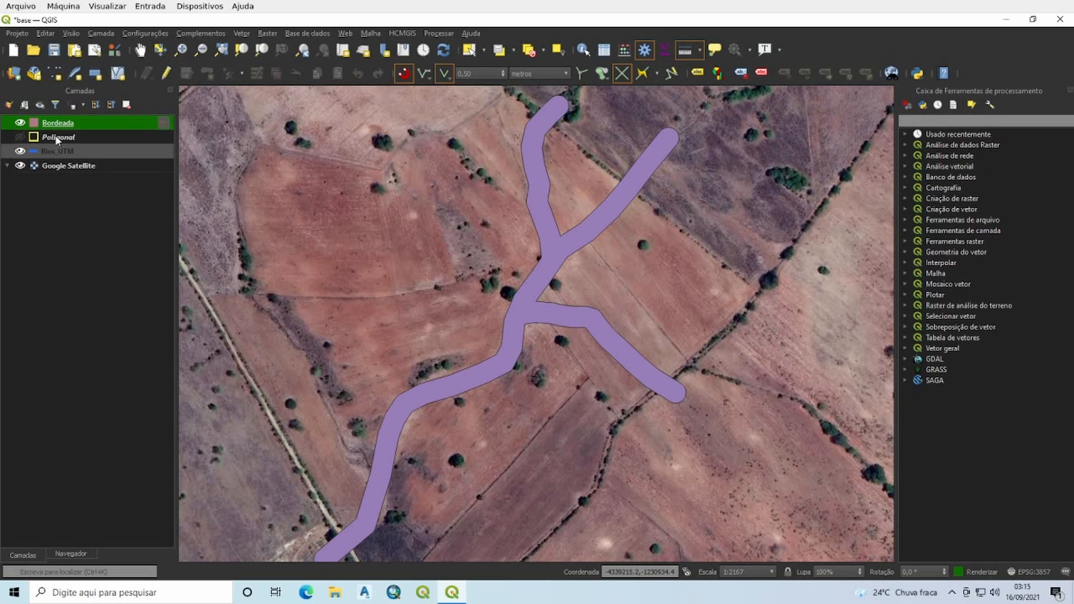
Step: Move the Bordeada layer below Rios_UTM in the layer order and inspect the buffer around the rivers
left_click_drag(62, 123, 62, 150)
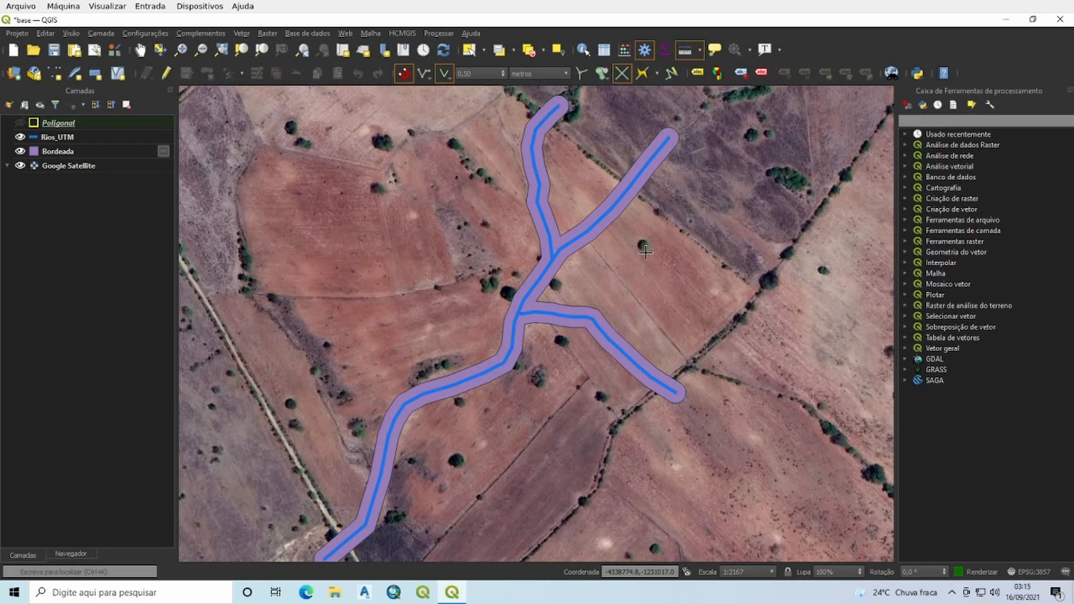
left_click_drag(646, 251, 654, 237)
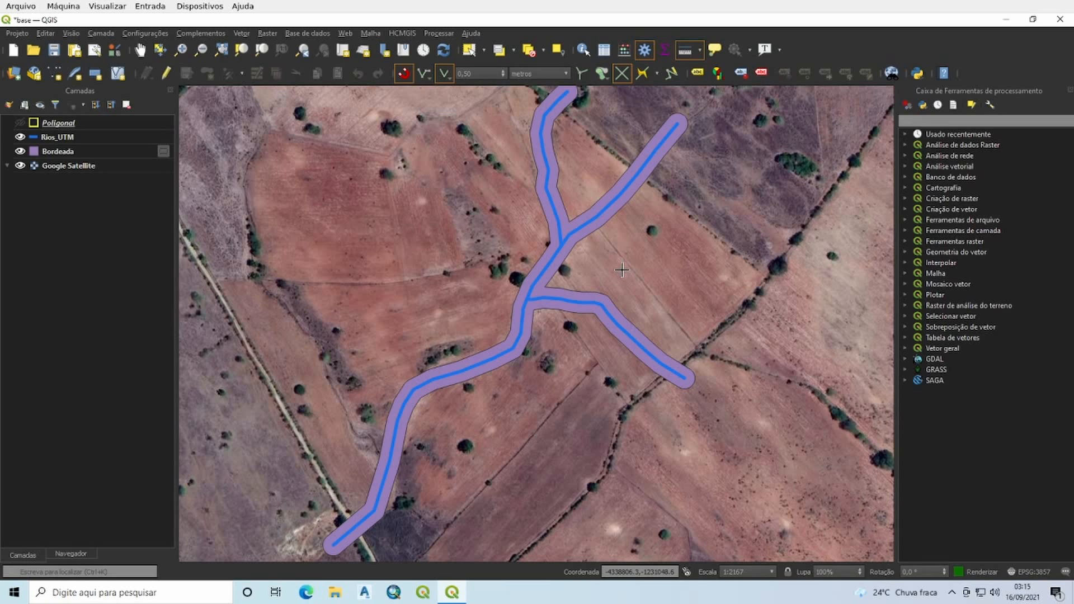
scroll(621, 270, "down", 1)
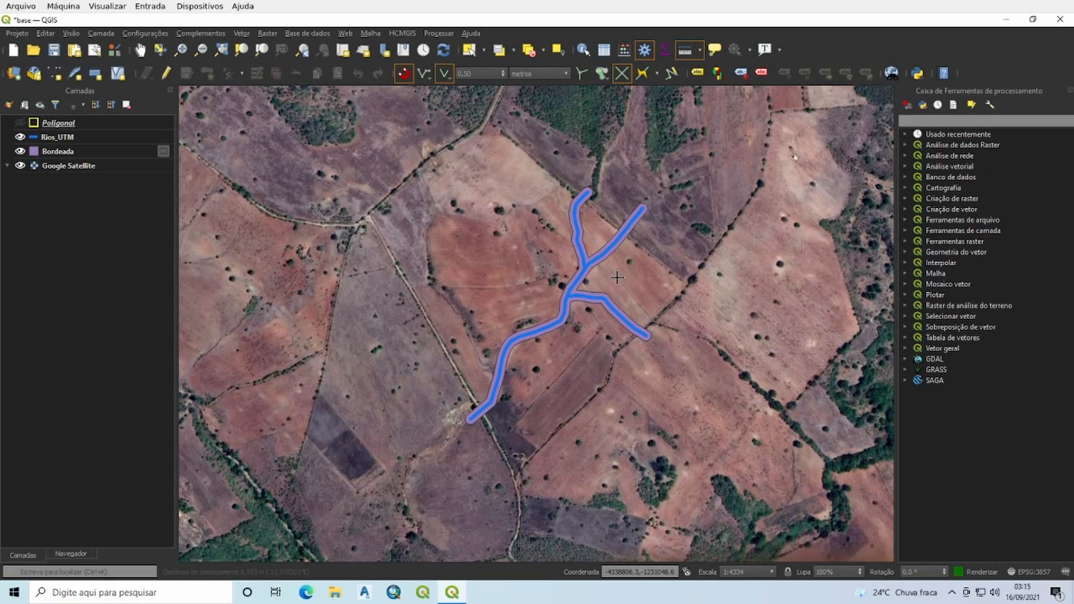
scroll(616, 274, "up", 1)
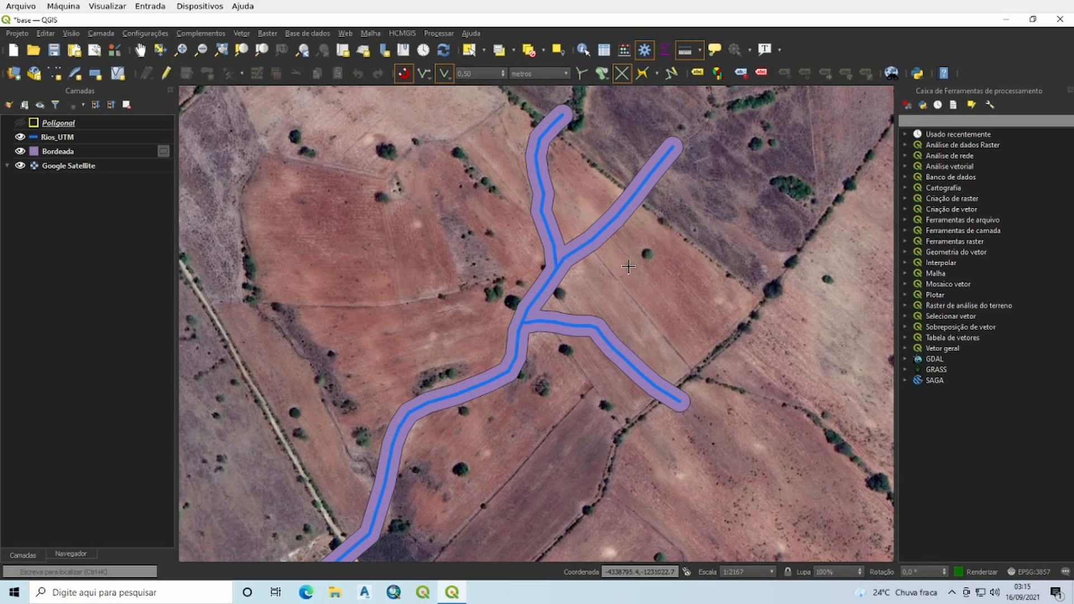
Step: Hide the Bordeada buffer layer so that only the river lines show over the satellite image
left_click_drag(628, 266, 628, 247)
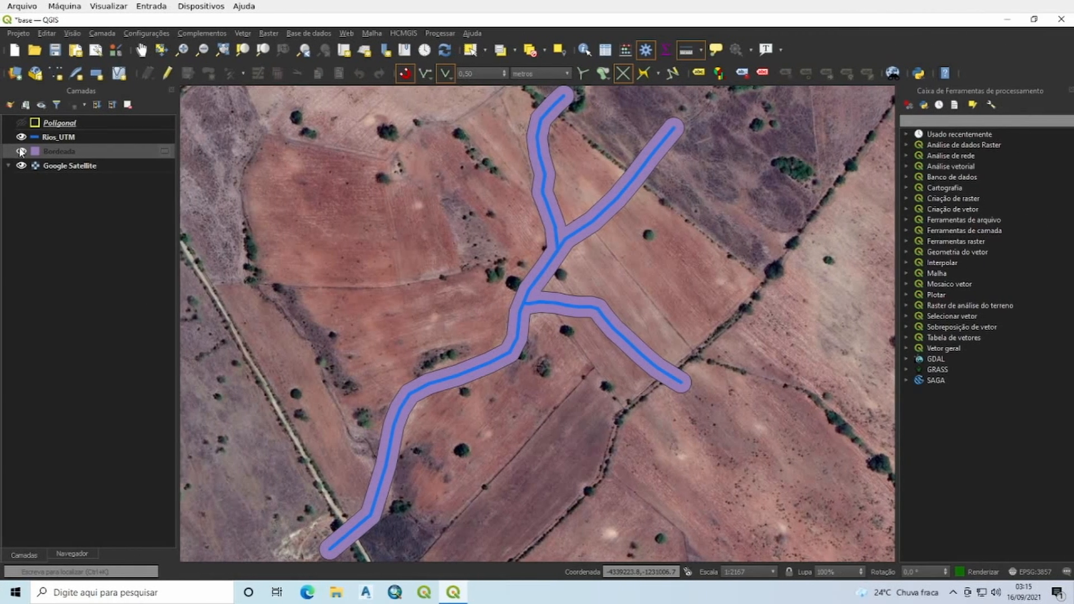
left_click(19, 152)
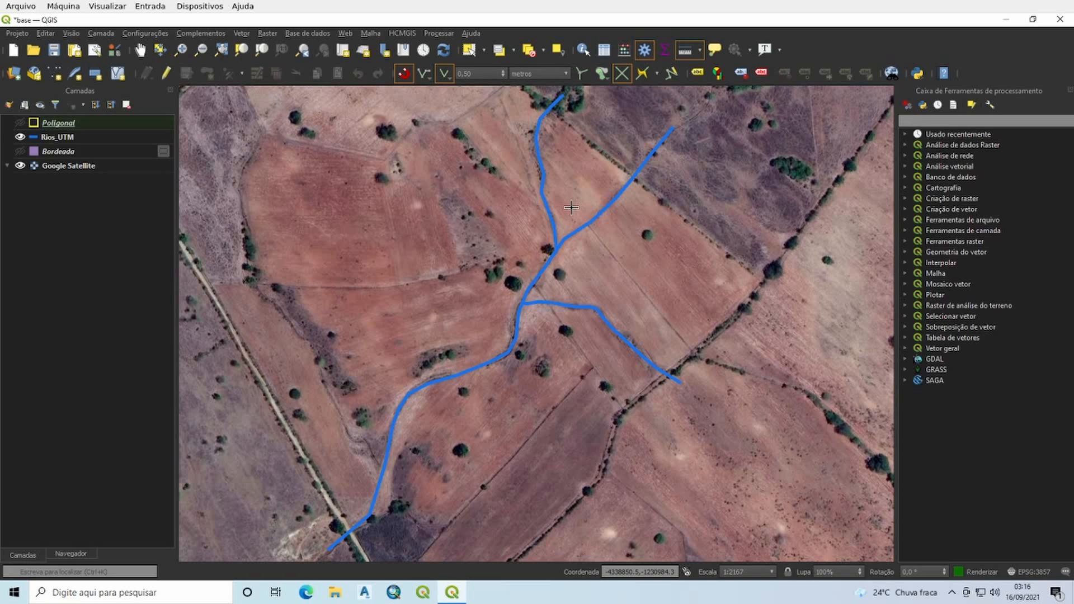
left_click(243, 31)
mouse_move(286, 49)
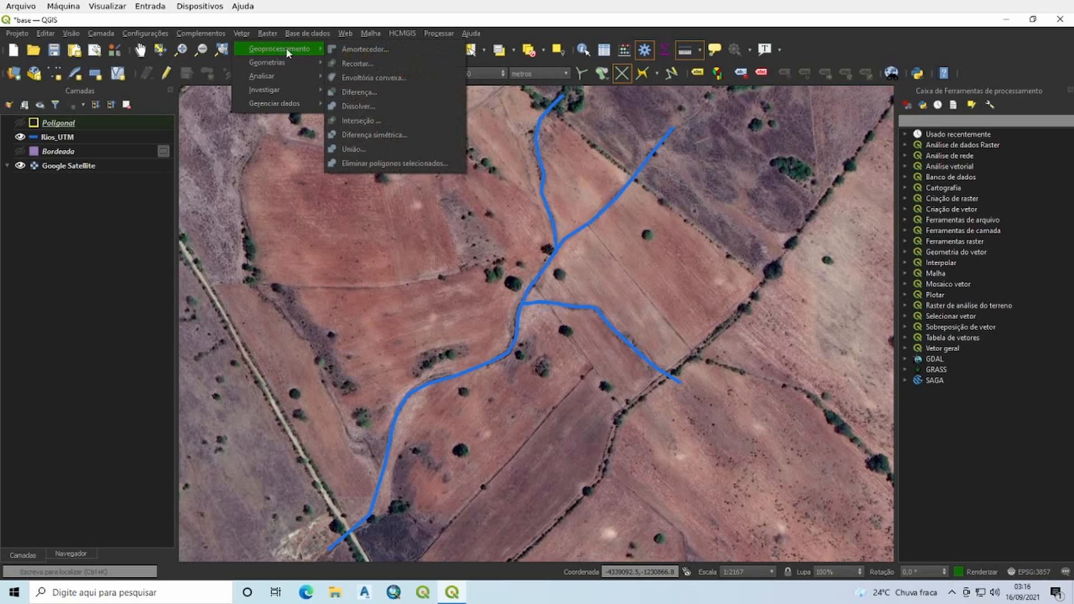
left_click(354, 49)
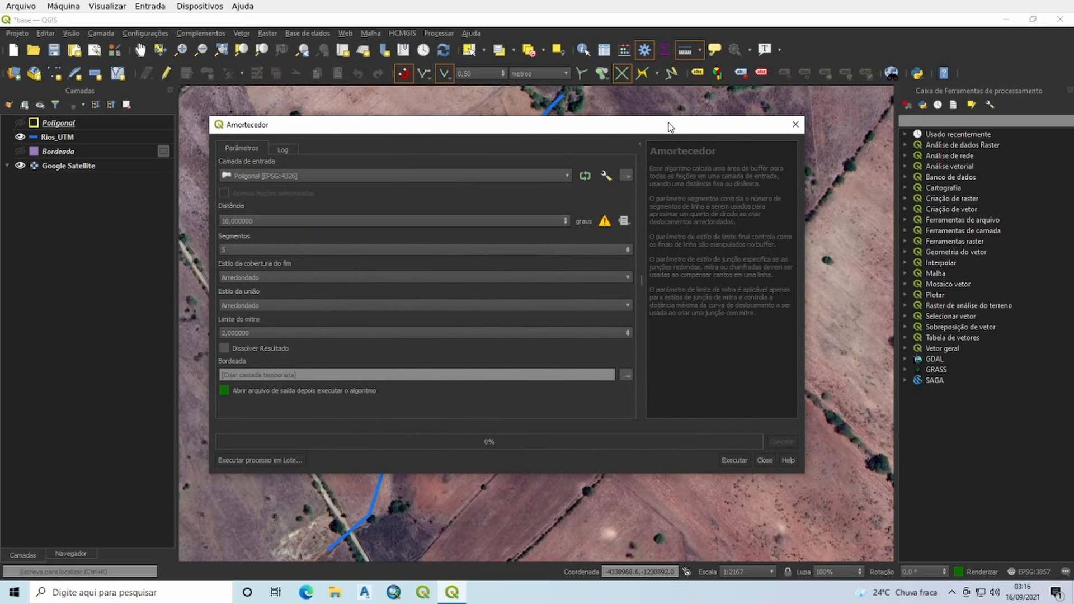
left_click(303, 172)
left_click(286, 192)
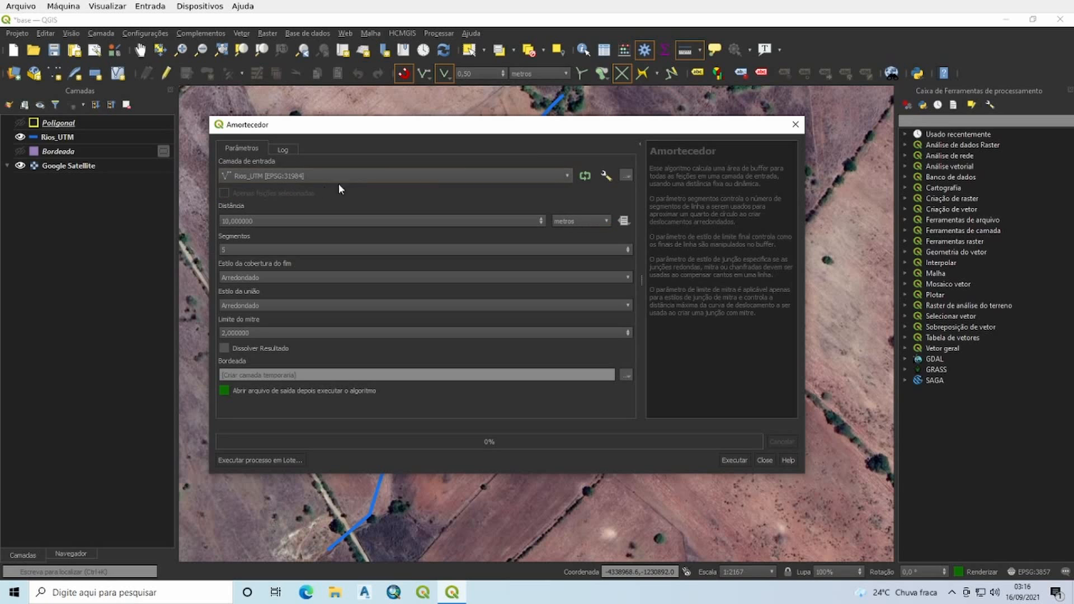
left_click(795, 124)
Step: Select the main river line of the Rios_UTM layer on the map
left_click(470, 52)
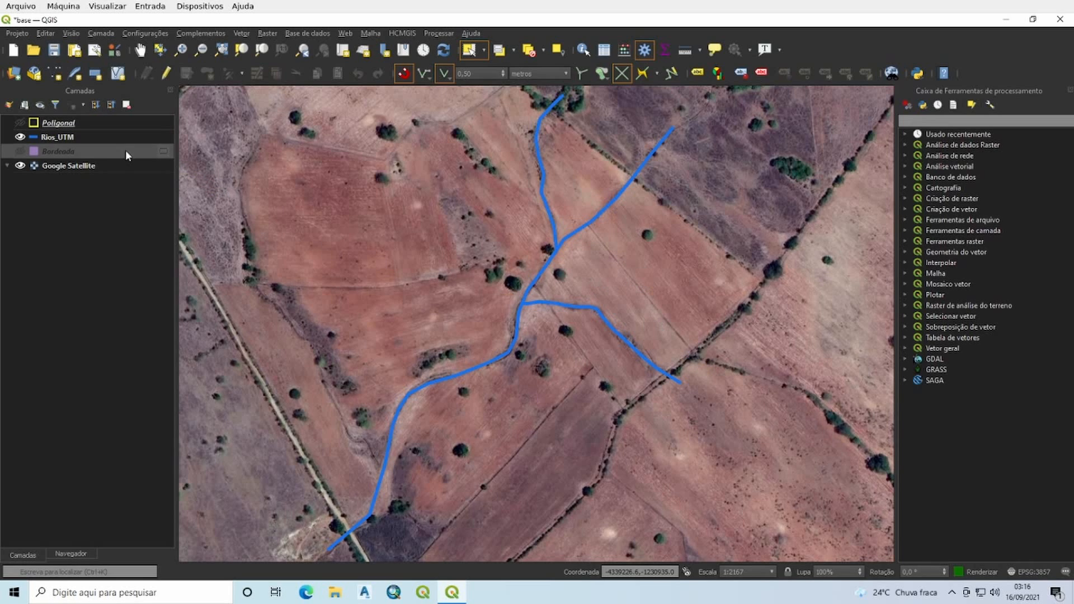
left_click(70, 138)
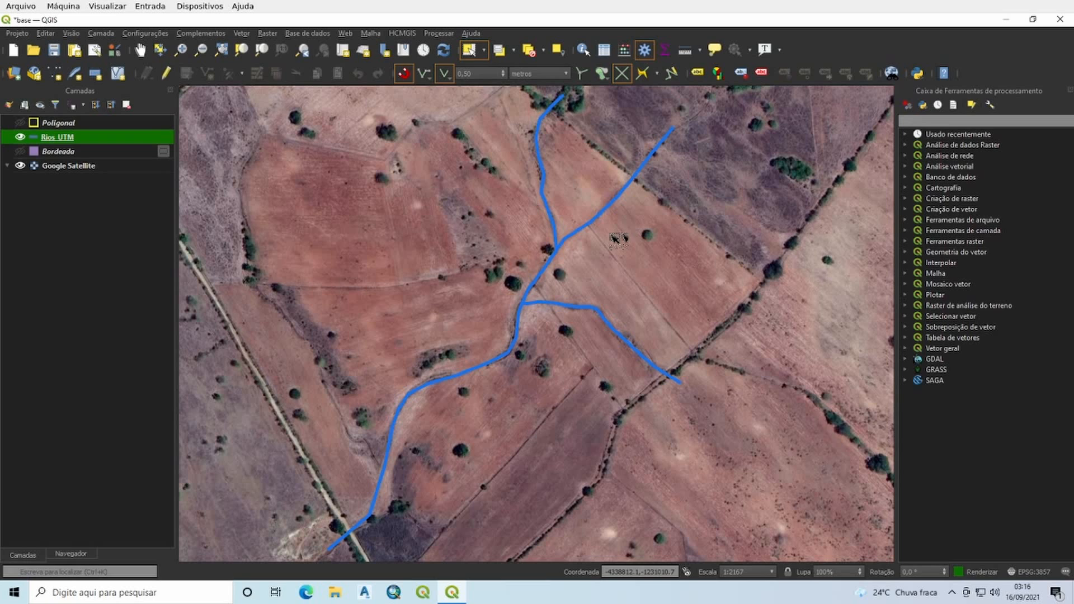
left_click(590, 221)
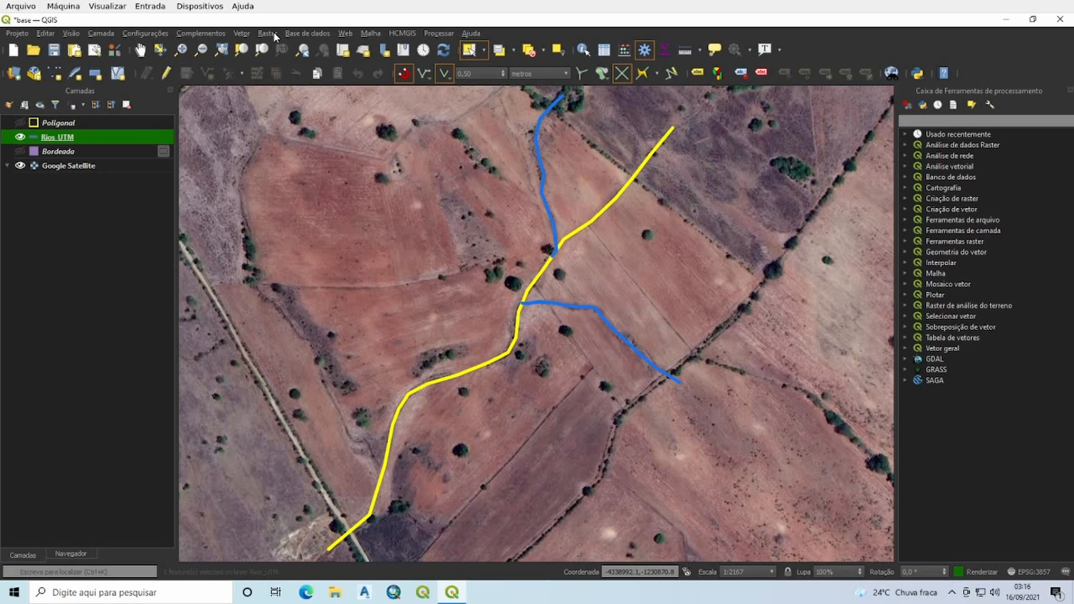
Step: Try limiting a 10-metre Rios_UTM buffer to selected features only, close the tool without running it, and clear the selection
left_click(237, 33)
mouse_move(302, 49)
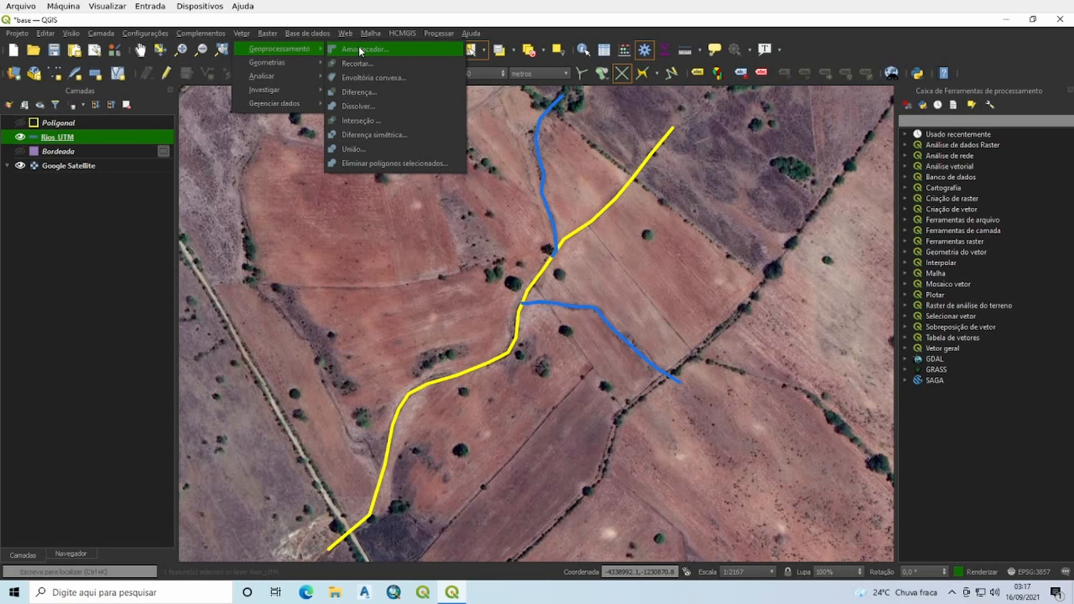
left_click(358, 49)
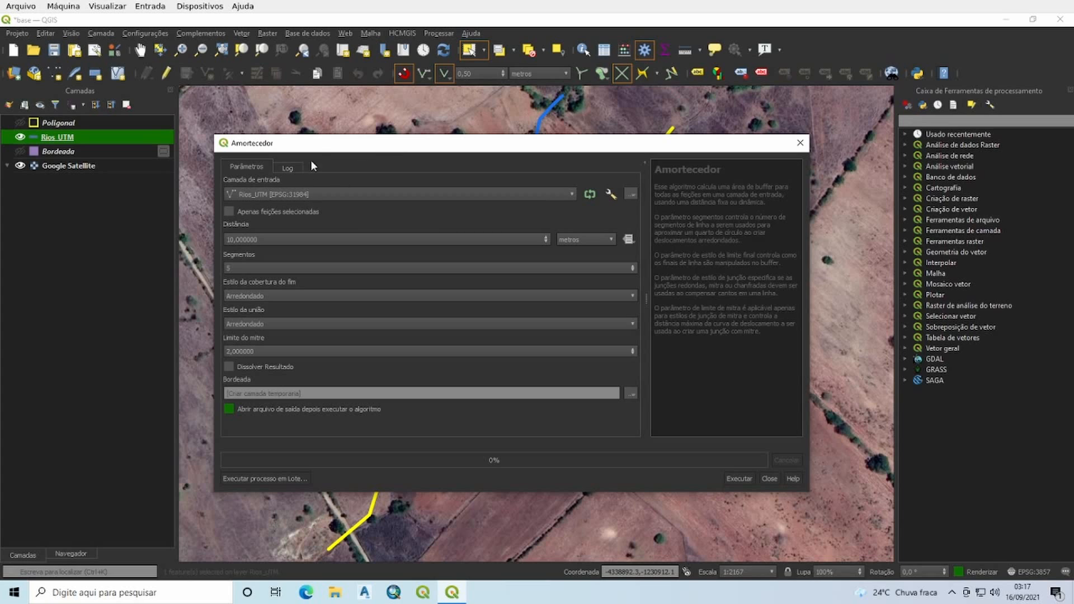
left_click(230, 211)
left_click_drag(423, 153, 828, 168)
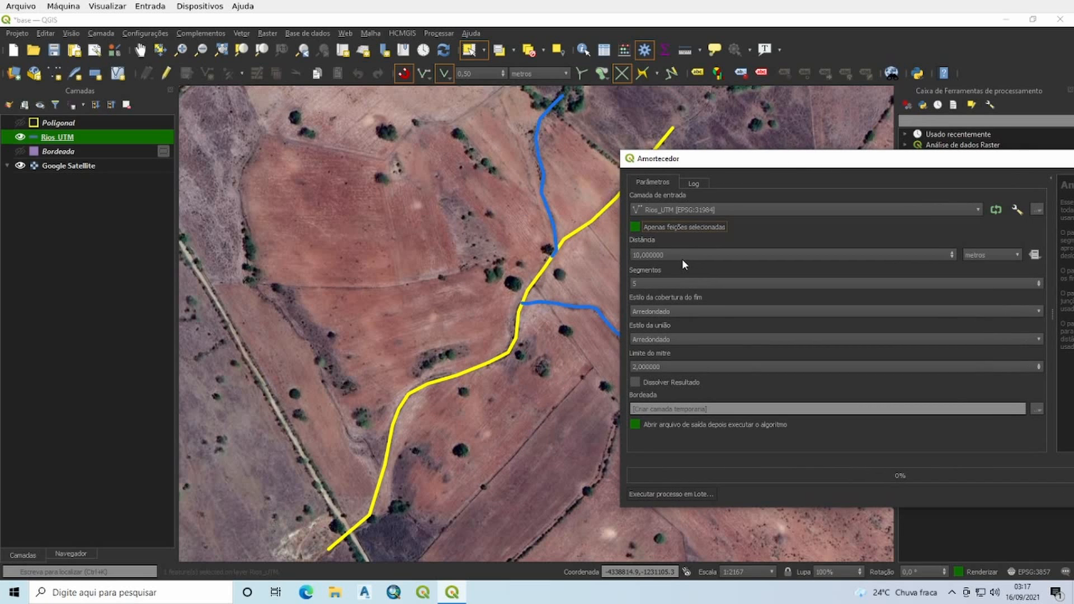
left_click_drag(684, 257, 614, 256)
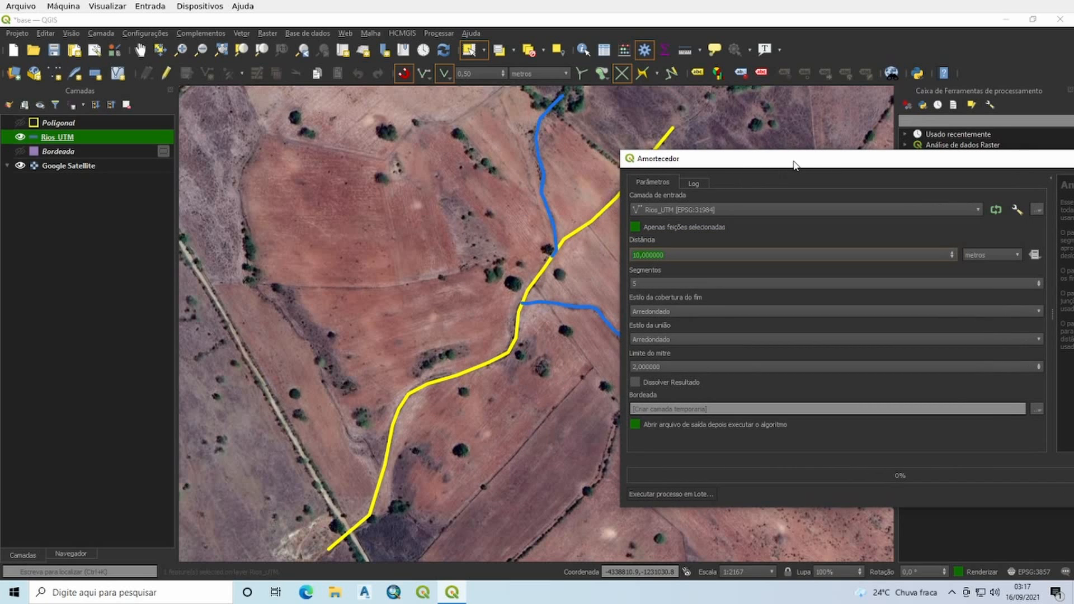
left_click_drag(831, 165, 469, 175)
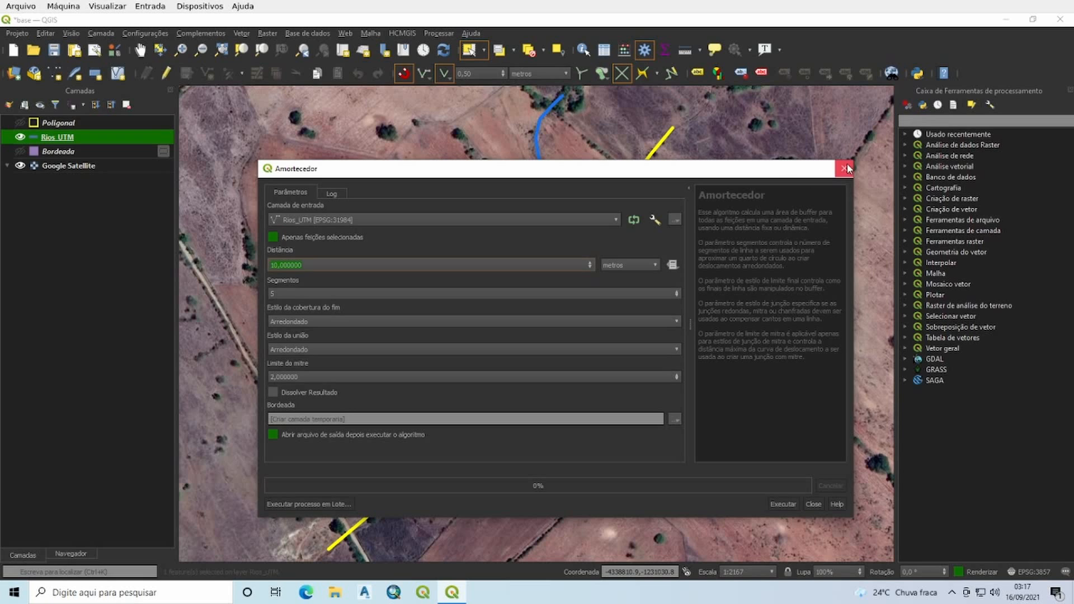
left_click(845, 168)
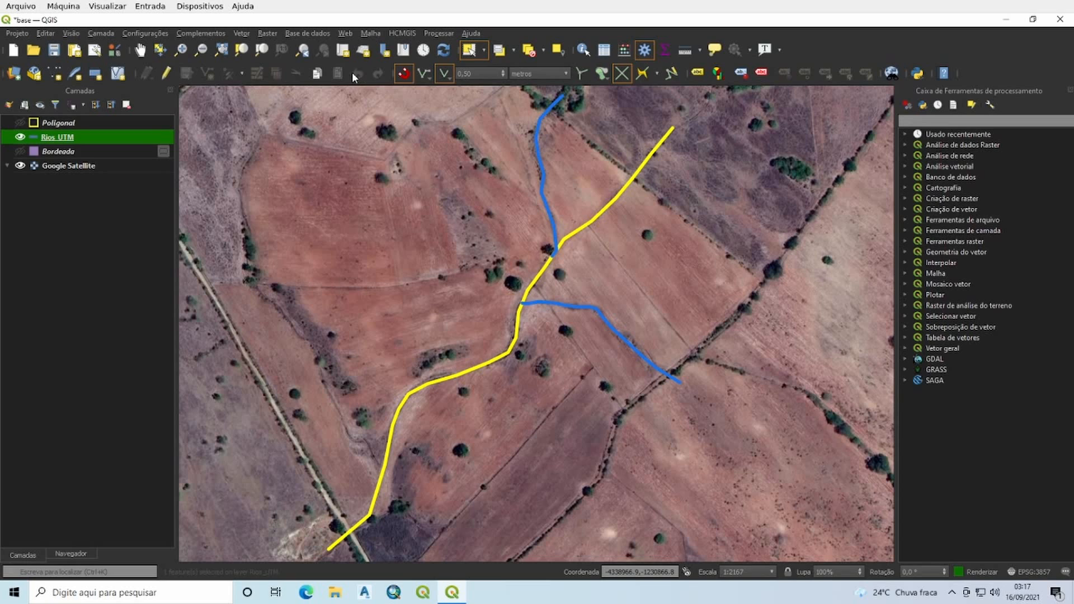
left_click(528, 51)
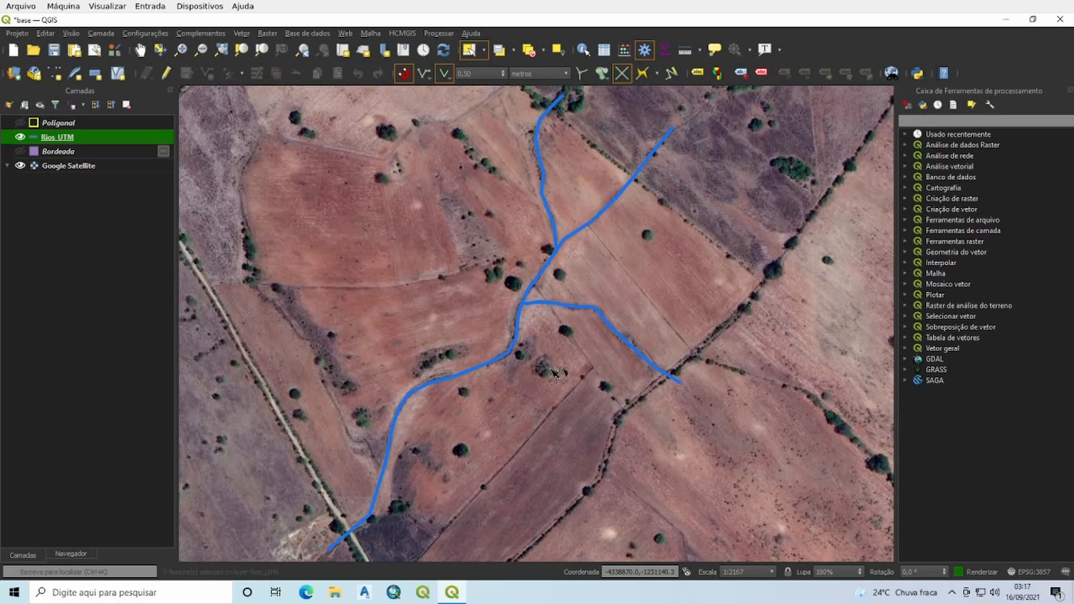
Step: Examine the Rios_UTM attribute table, highlighting each record to match its FaixaAPP value to its river line, then deselect all and close it
right_click(46, 139)
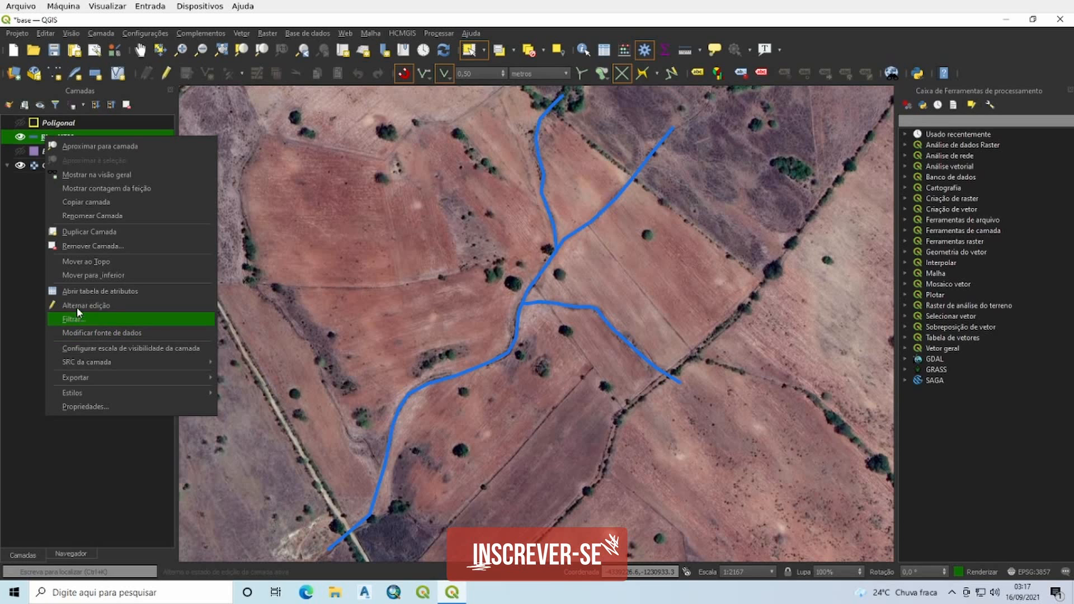
left_click(78, 291)
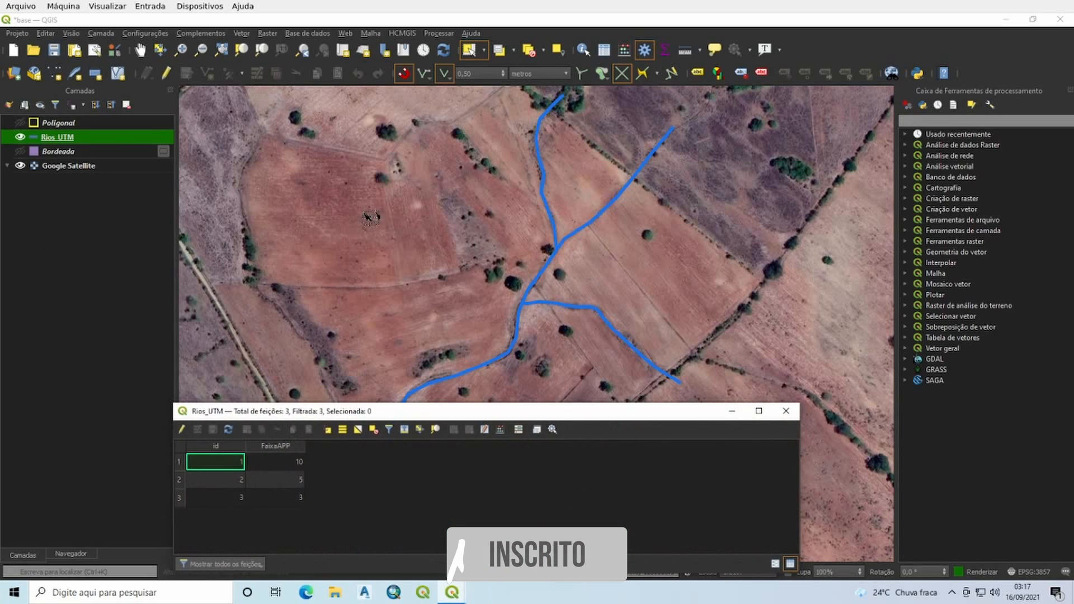
left_click_drag(448, 404, 357, 359)
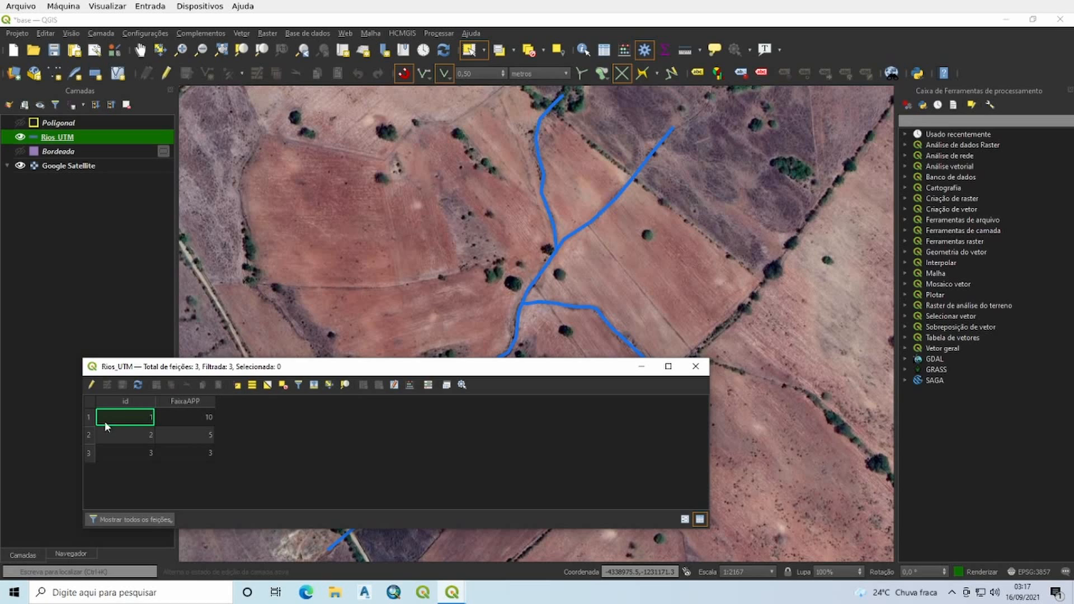
left_click(89, 418)
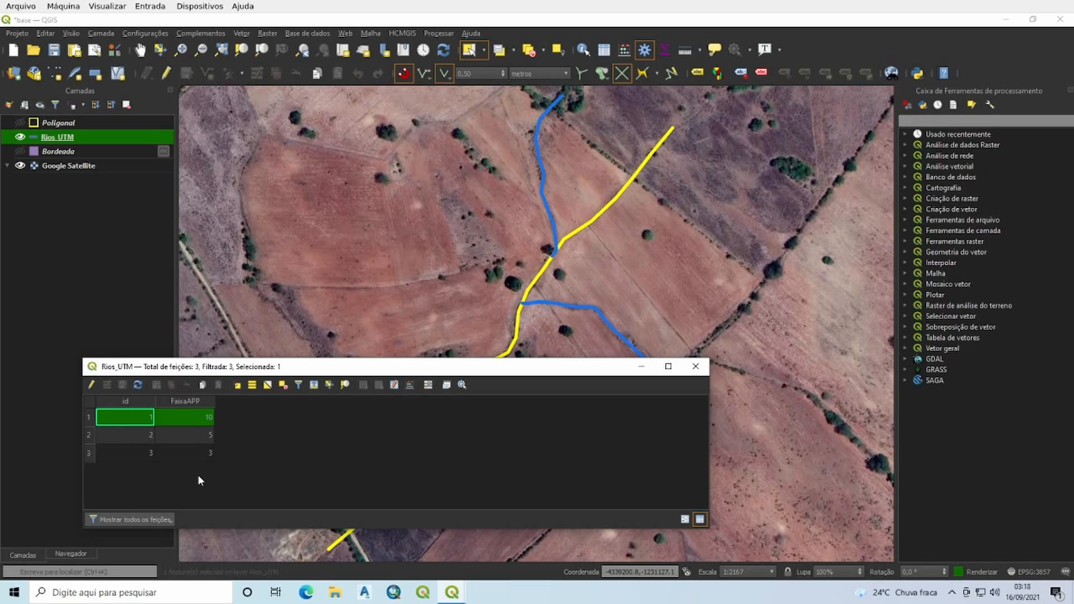
left_click(88, 434)
left_click(89, 452)
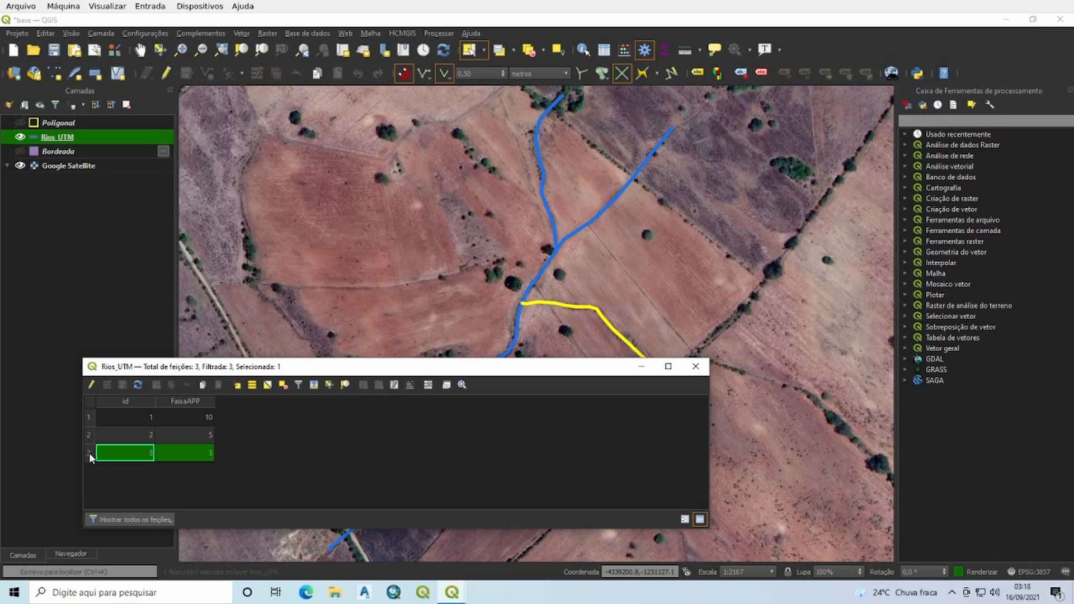
left_click(88, 417)
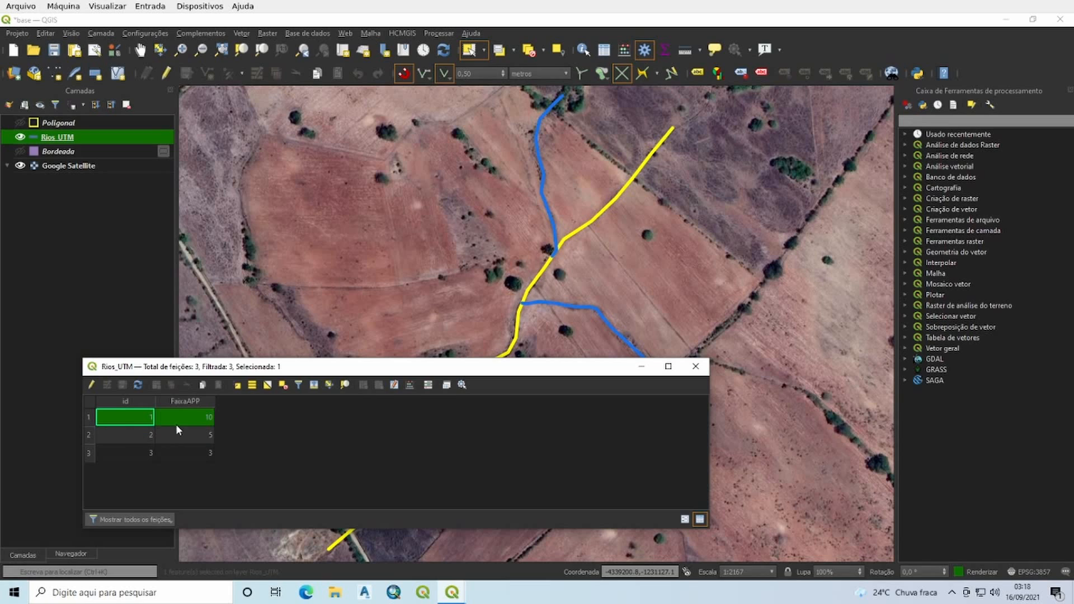
left_click(87, 435)
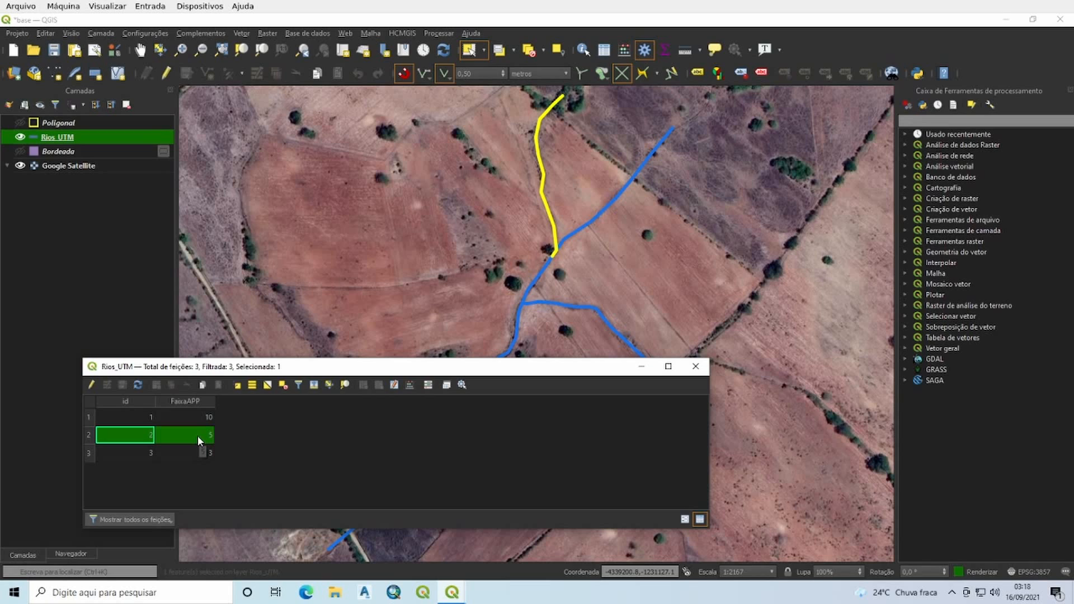
left_click(91, 452)
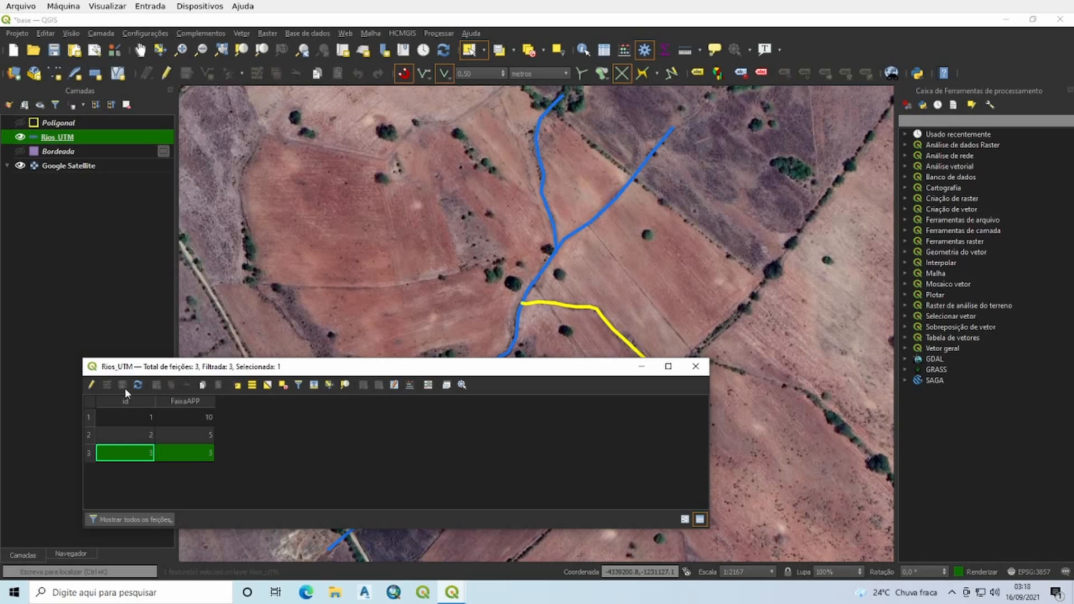
left_click(283, 386)
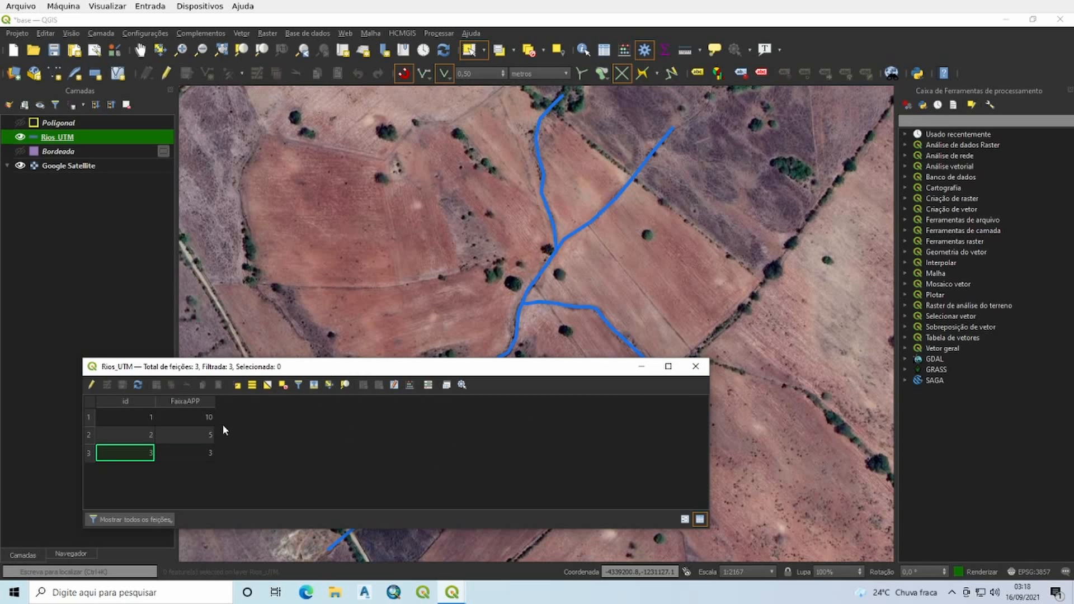
left_click(695, 368)
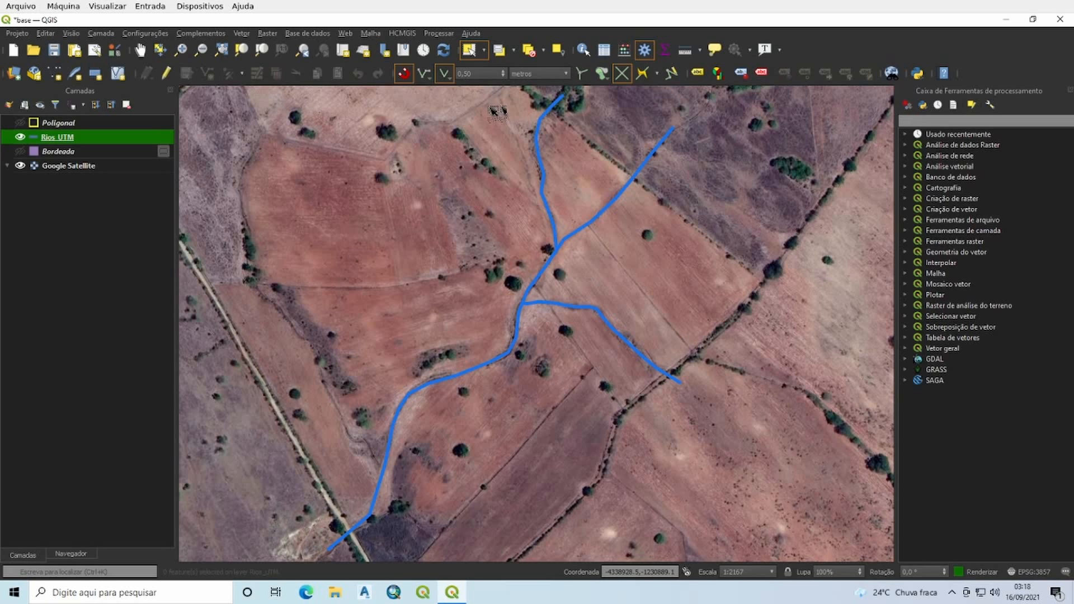
left_click(649, 52)
left_click(649, 52)
left_click(904, 135)
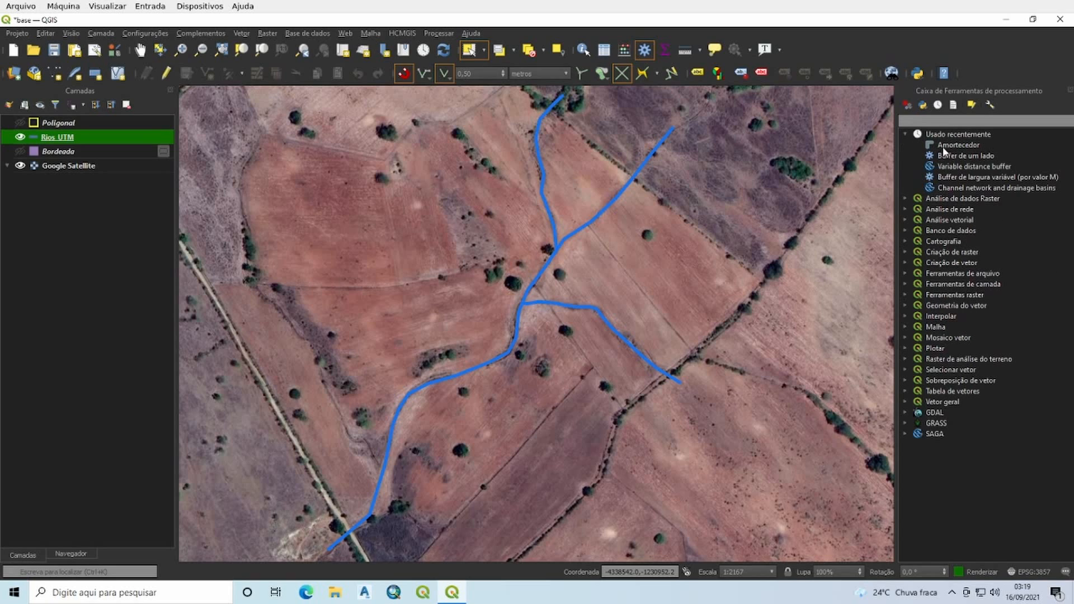
left_click(906, 136)
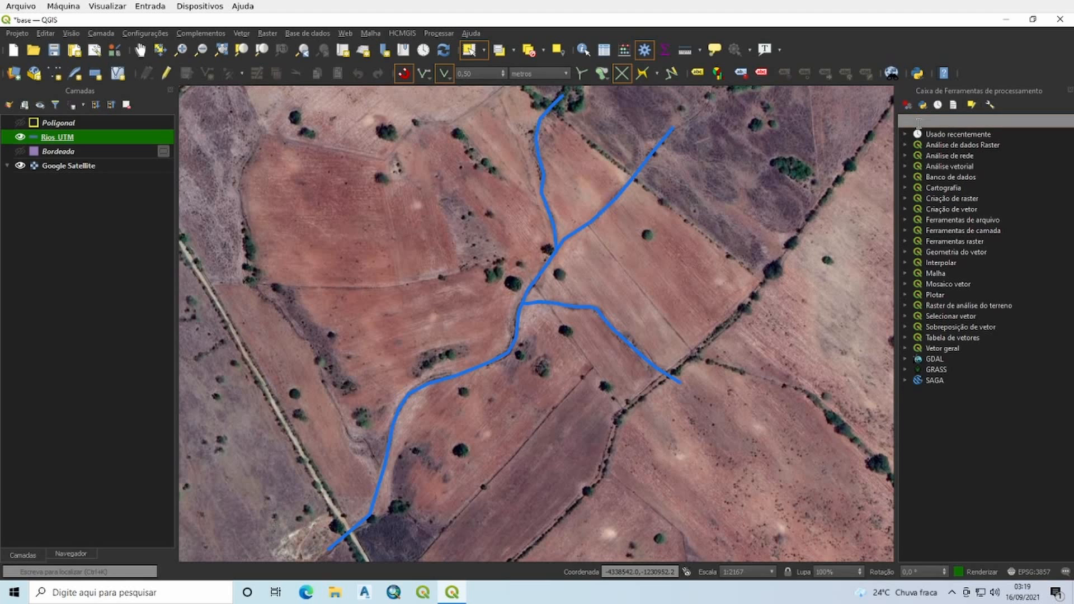
Step: Search the processing tools for "buffer" and open the Variable distance buffer tool
left_click(918, 122)
type("buffer")
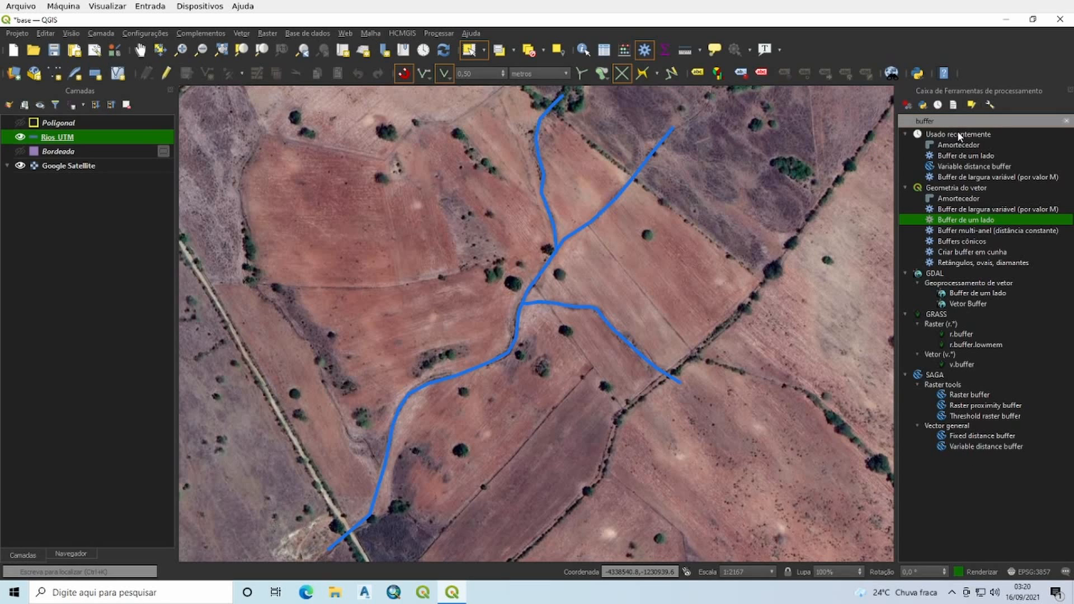
left_click(958, 165)
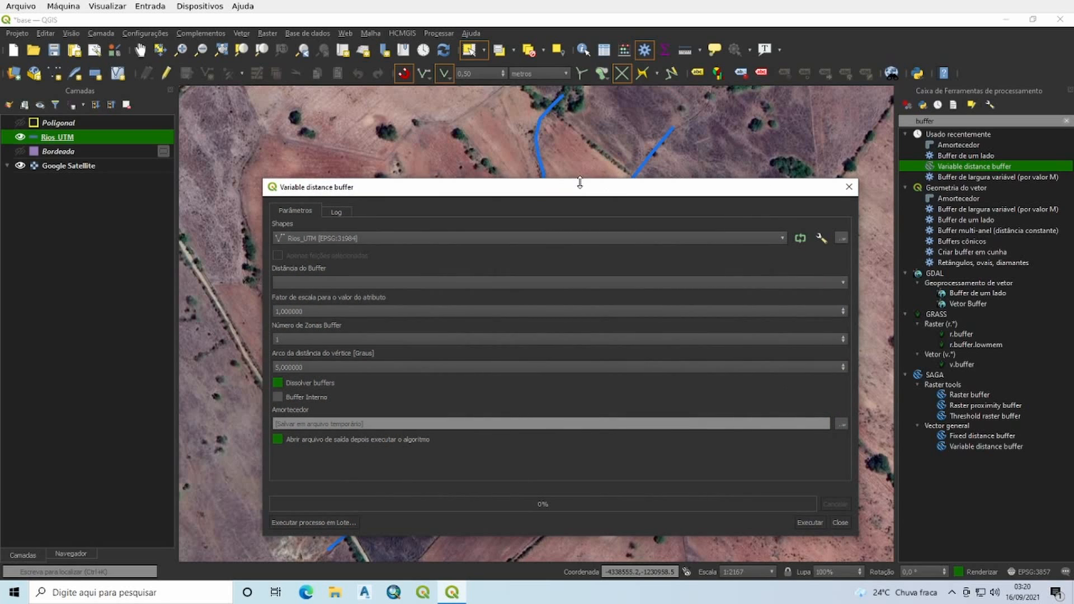
left_click_drag(579, 183, 554, 141)
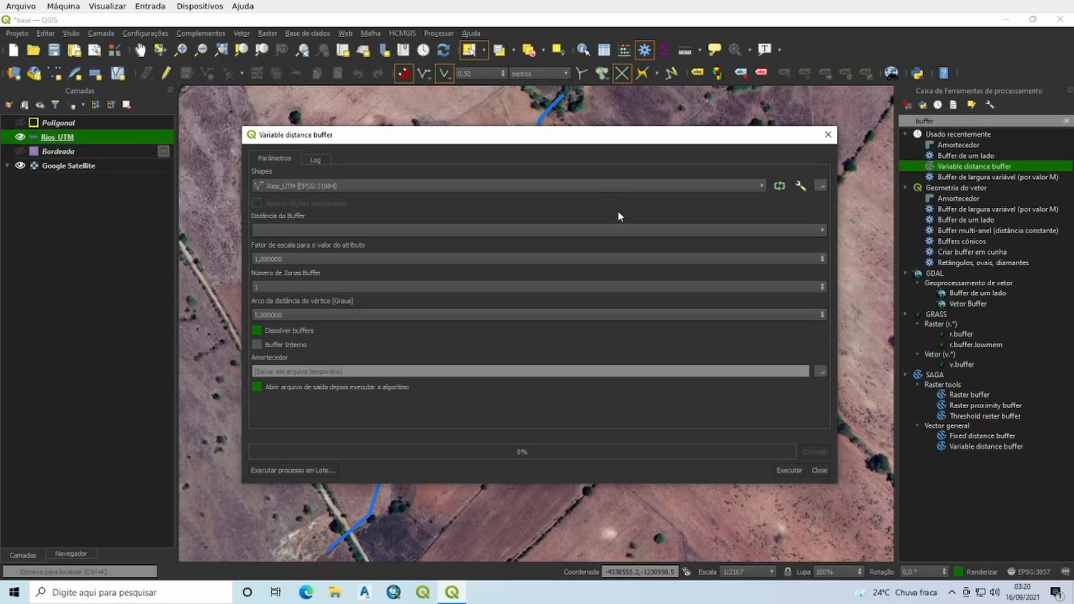
Step: Use Rios_UTM as the input shapes and the FaixaAPP field as the buffer distance, keeping the attribute scale factor at 1
left_click(293, 186)
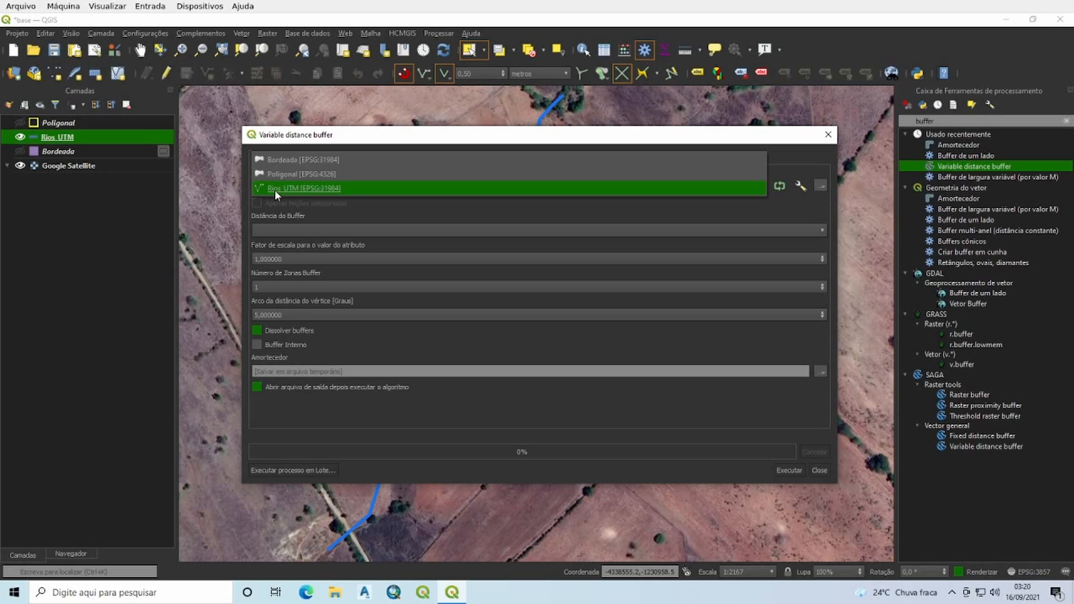
left_click(288, 190)
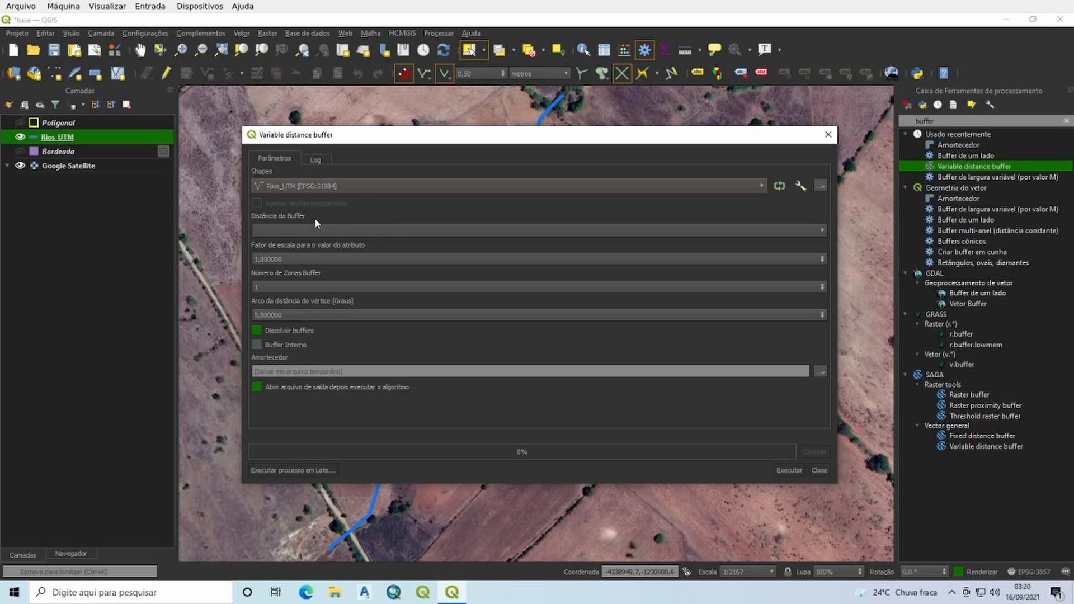
left_click(360, 232)
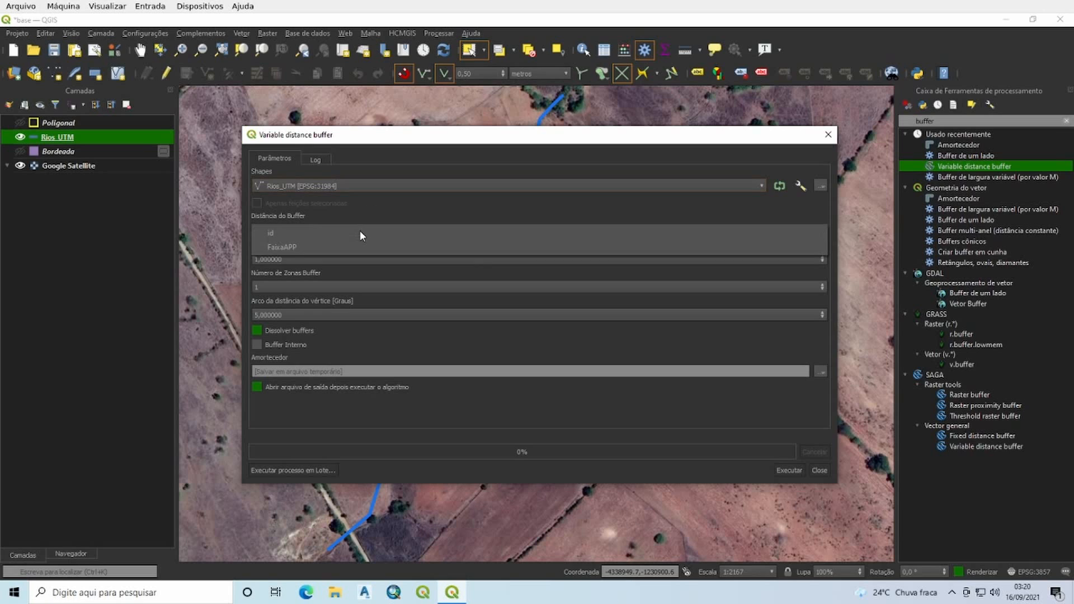
left_click(286, 250)
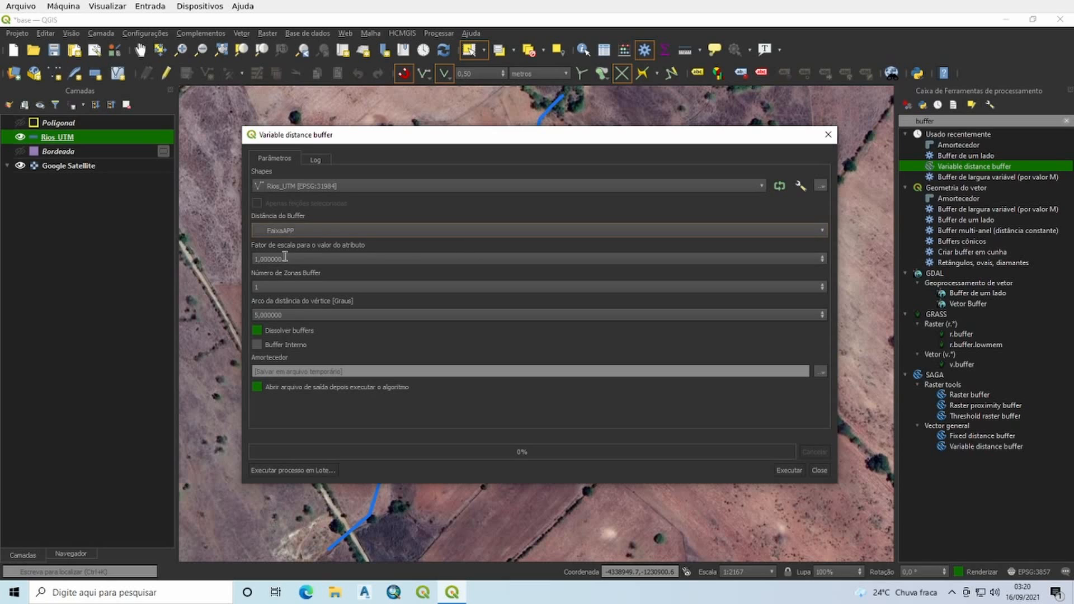
left_click(299, 261)
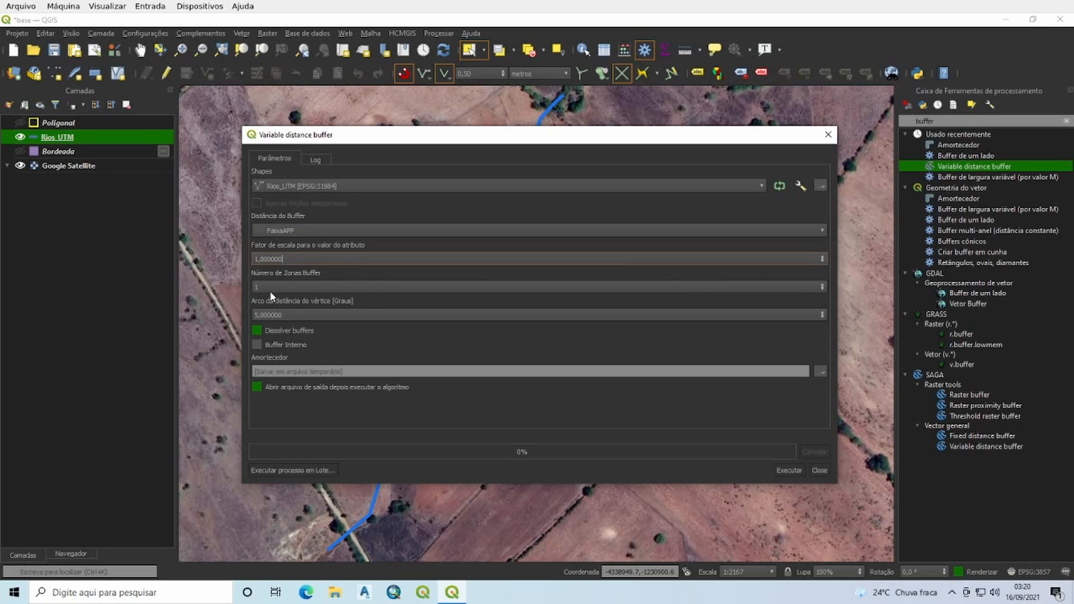
Step: Run the variable distance buffer with 1 buffer zone, a 5-degree arc vertex distance and dissolved buffers, and close the tool
left_click(295, 288)
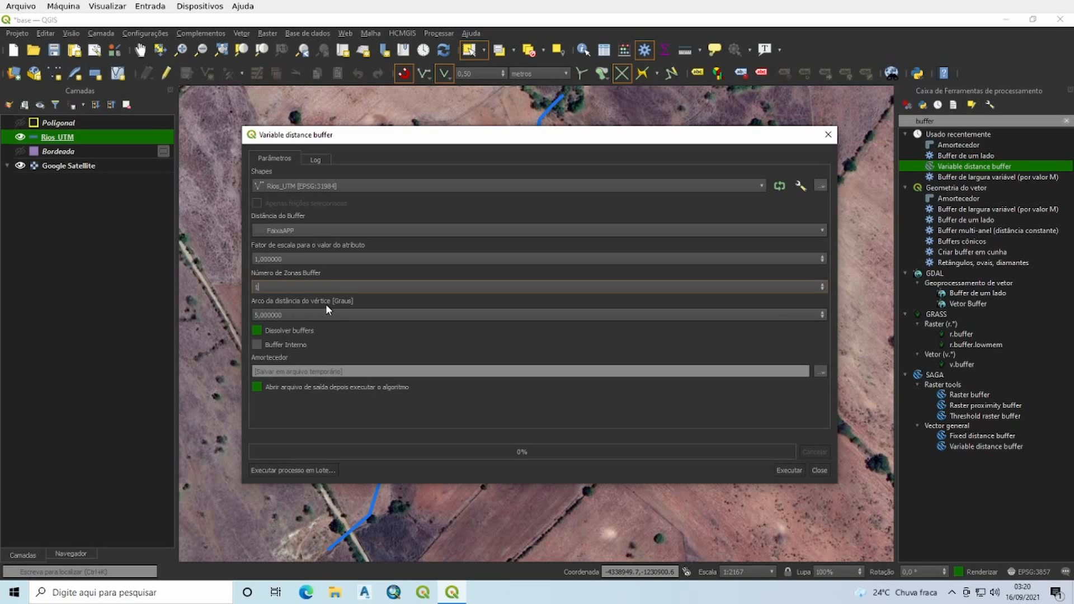
left_click(304, 314)
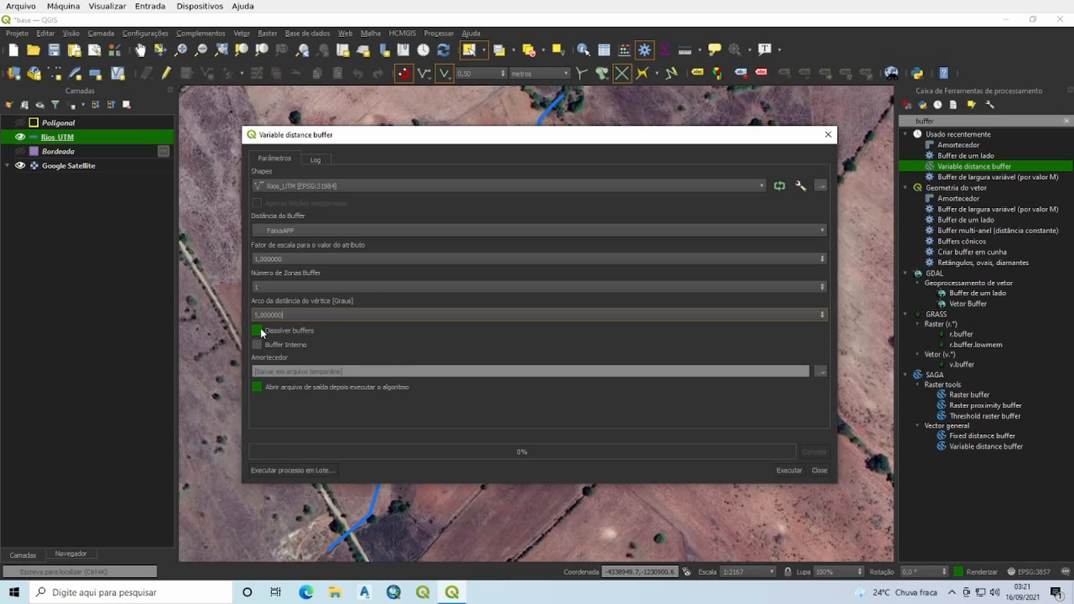
left_click_drag(506, 140, 947, 228)
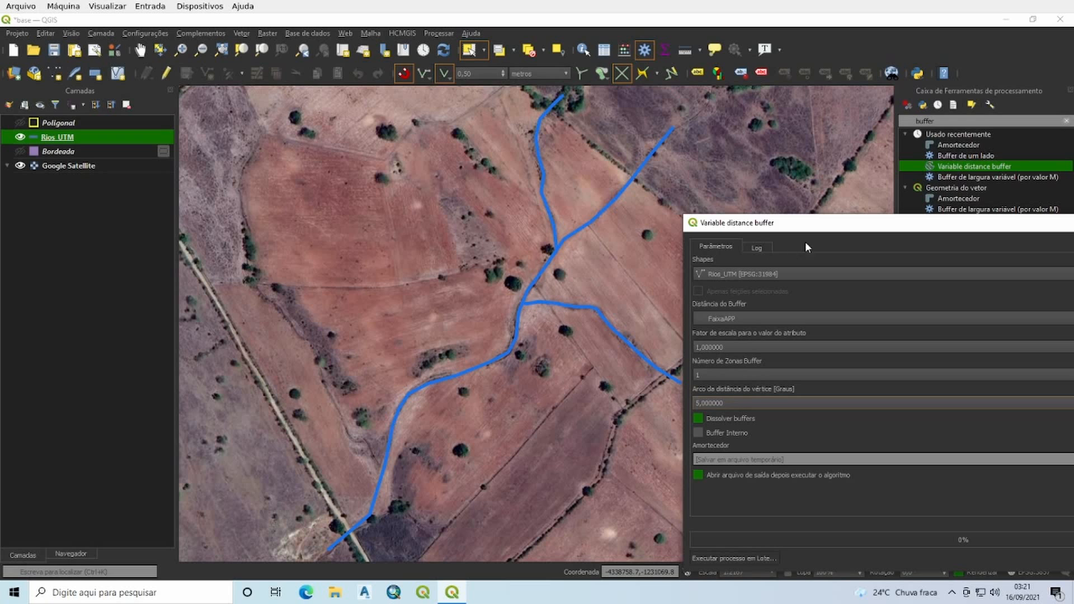
left_click_drag(839, 232, 407, 177)
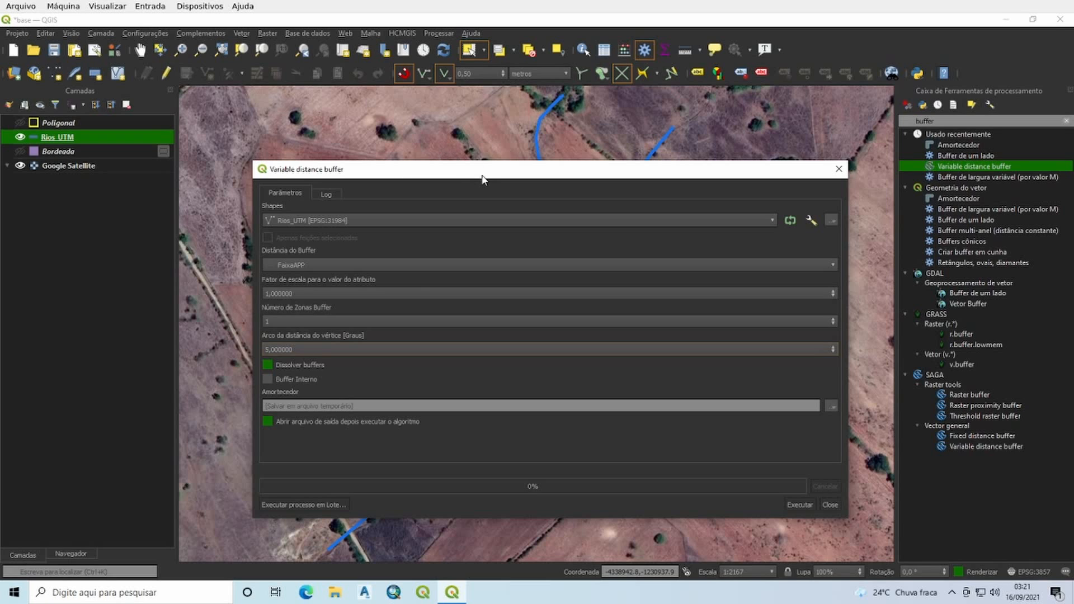
left_click_drag(482, 178, 445, 152)
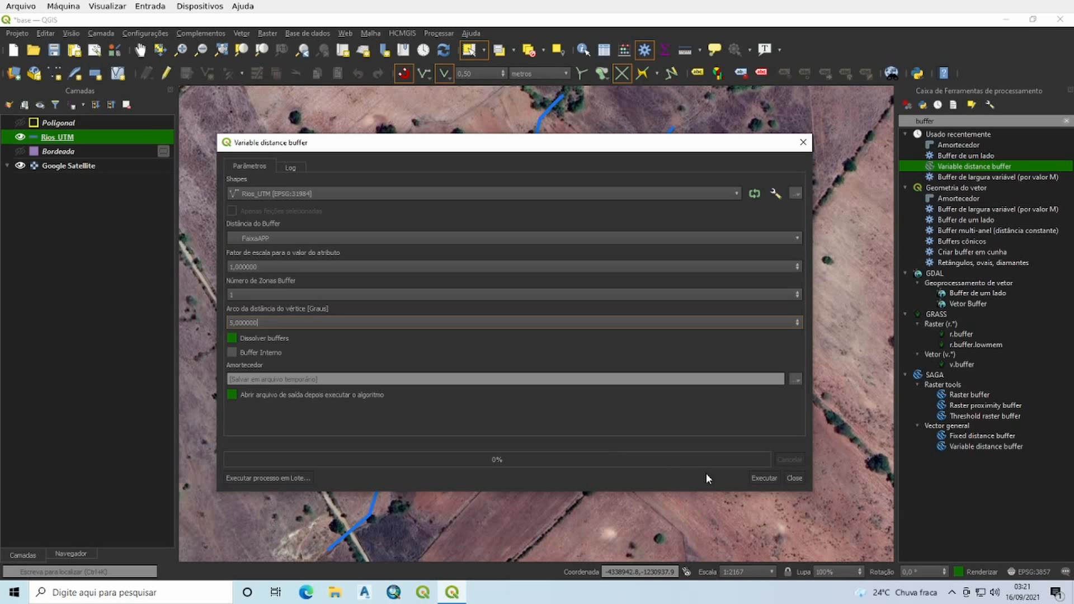
left_click(763, 477)
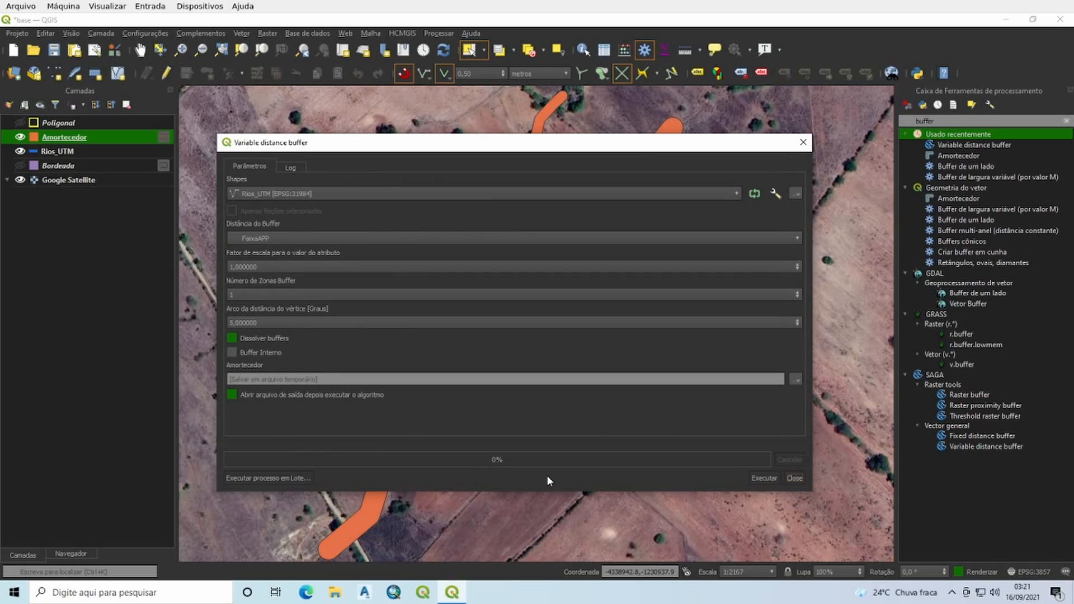
left_click(794, 478)
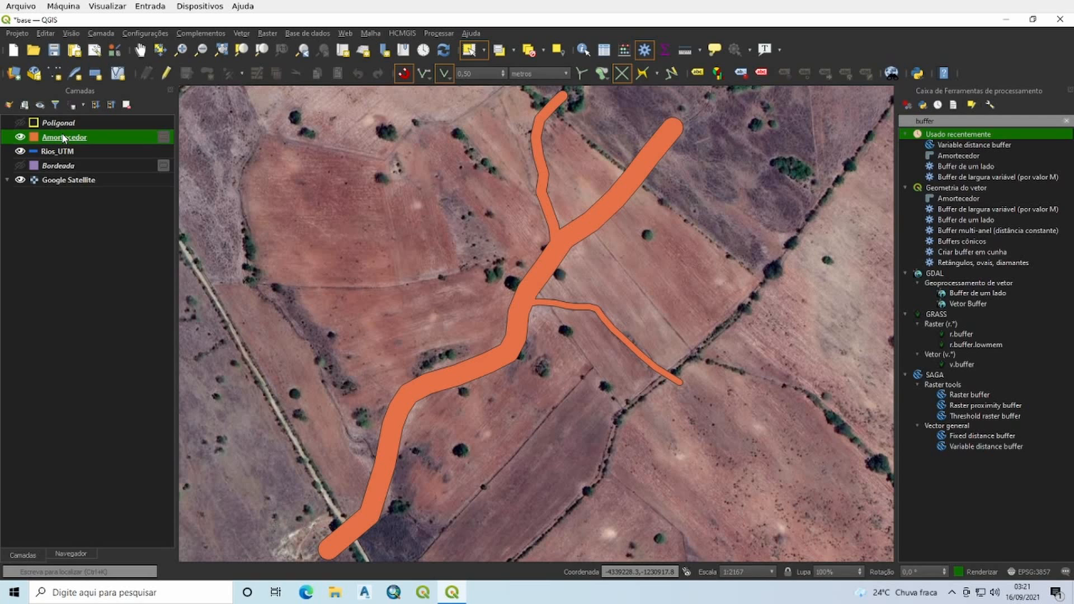
Step: Place the Amortecedor layer directly below Rios_UTM in the layer order and hide it
left_click_drag(63, 137, 66, 150)
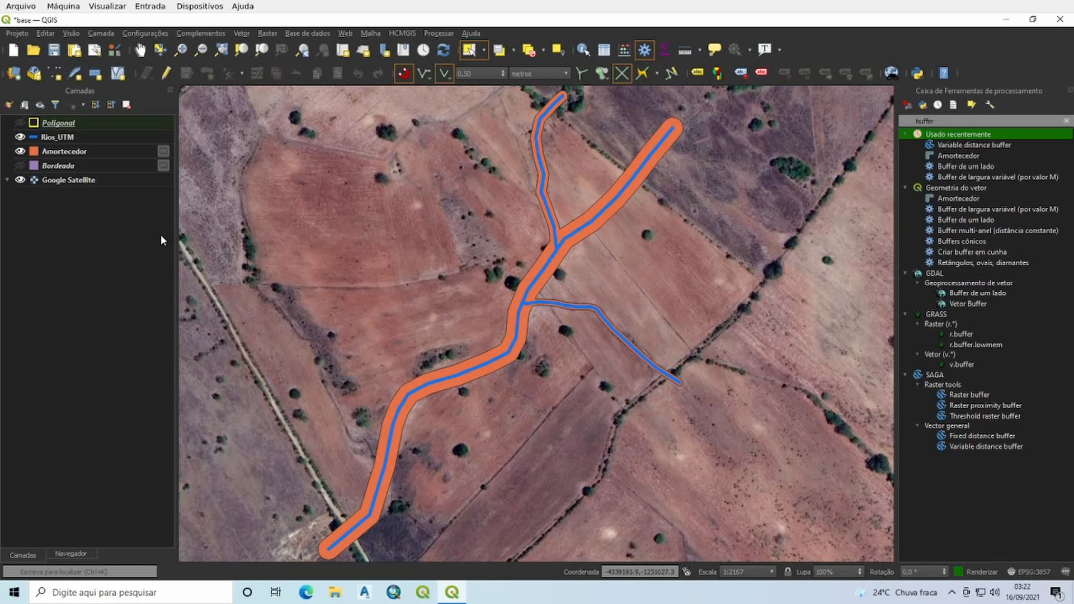
left_click(20, 151)
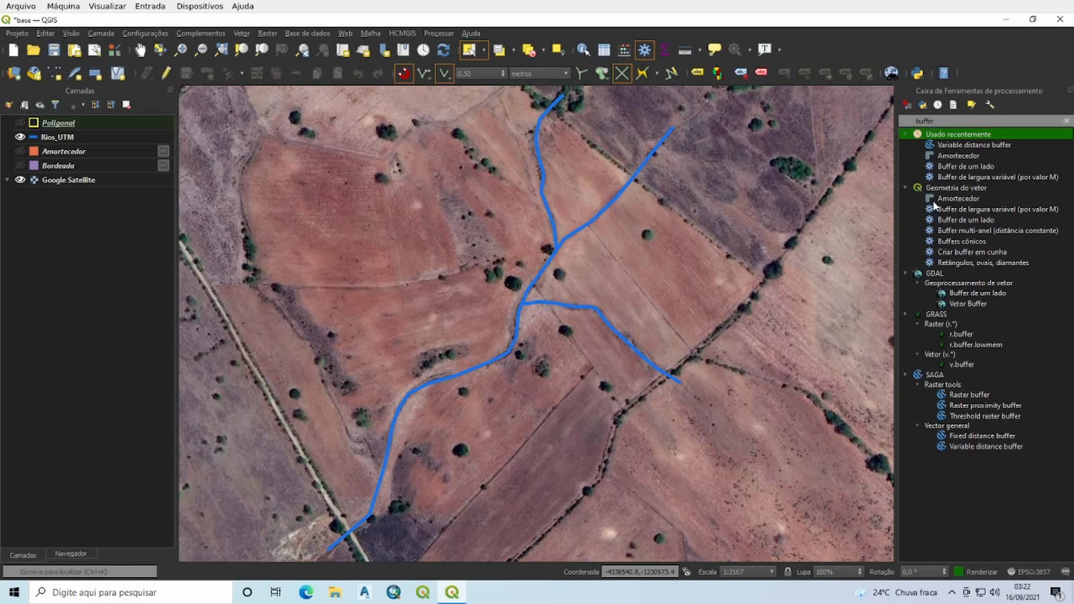
Step: Open the one-sided buffer tool (Buffer de um lado) with Rios_UTM as the input layer and a distance of 10 metres
left_click(977, 165)
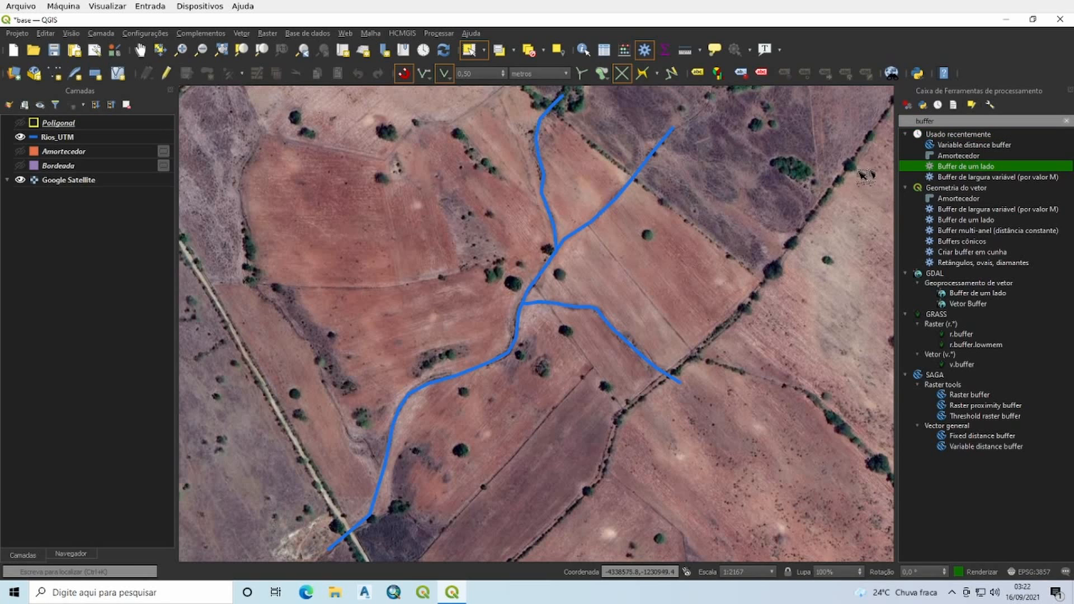
double_click(945, 119)
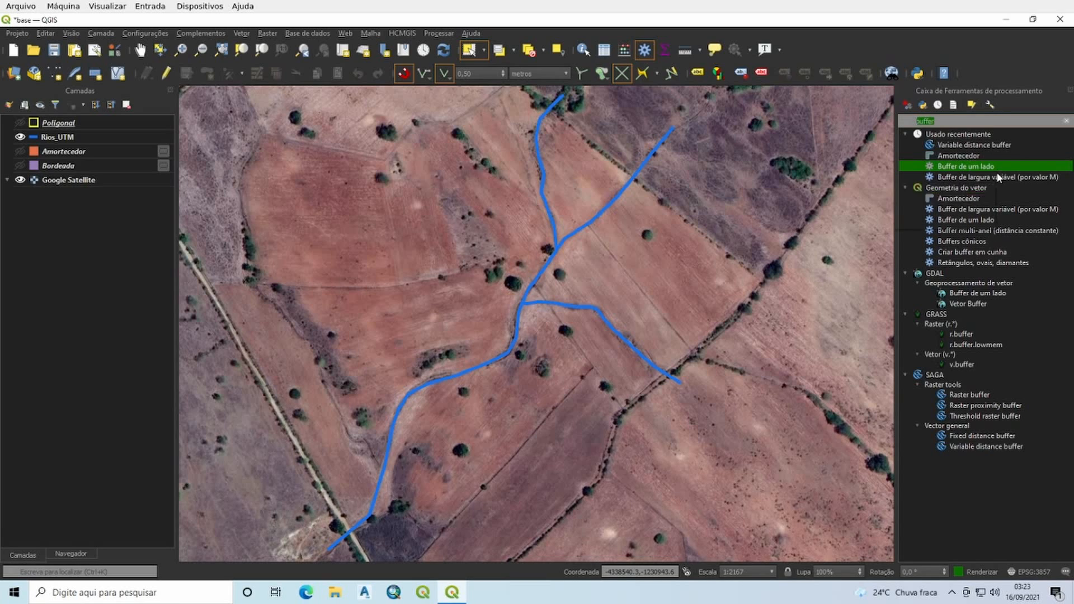
double_click(952, 167)
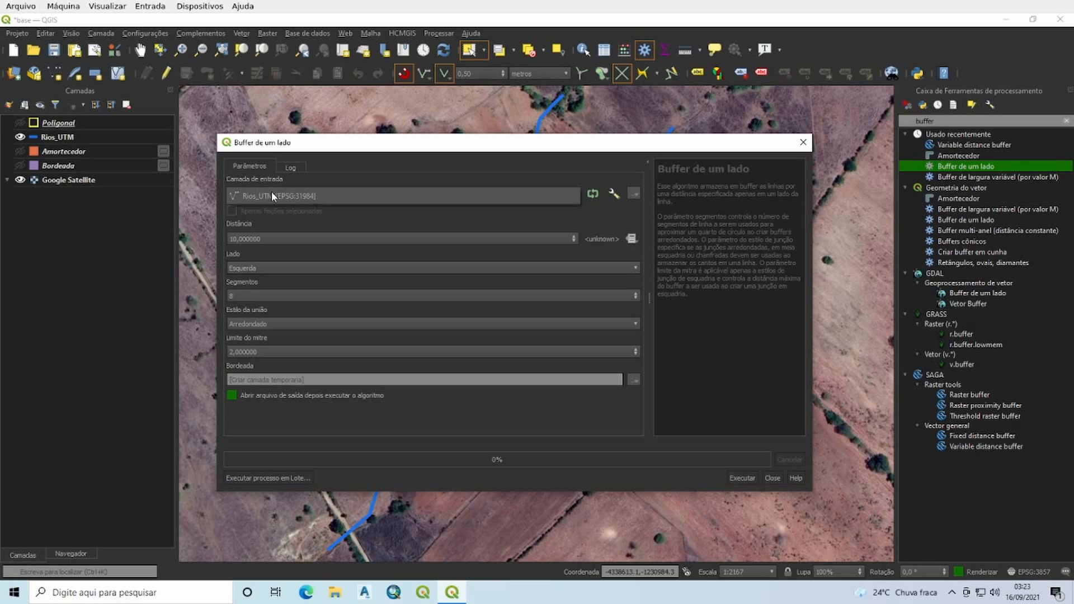
left_click(257, 195)
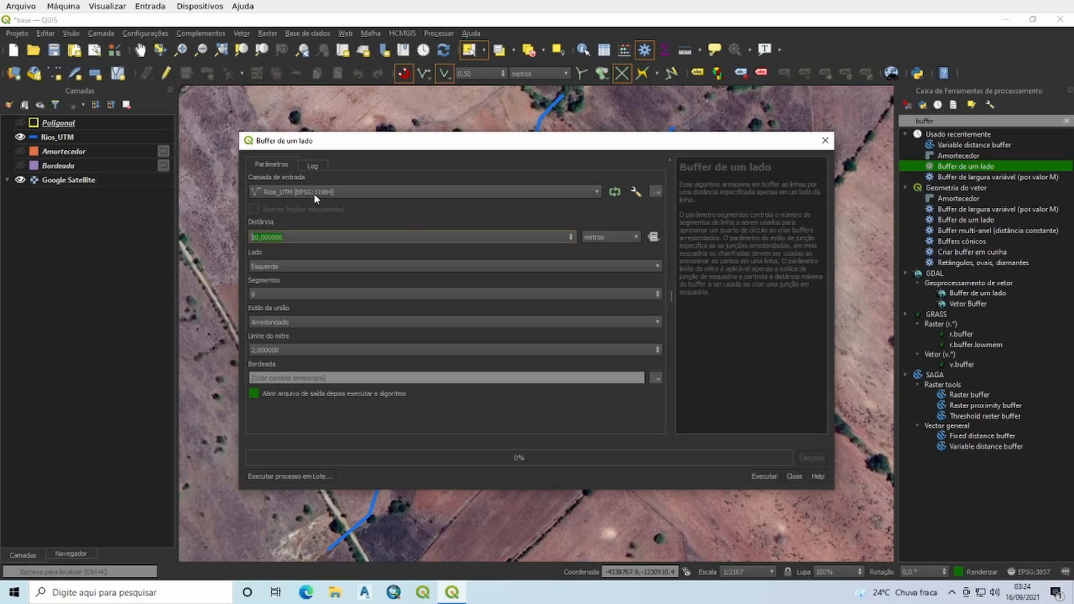
left_click(287, 237)
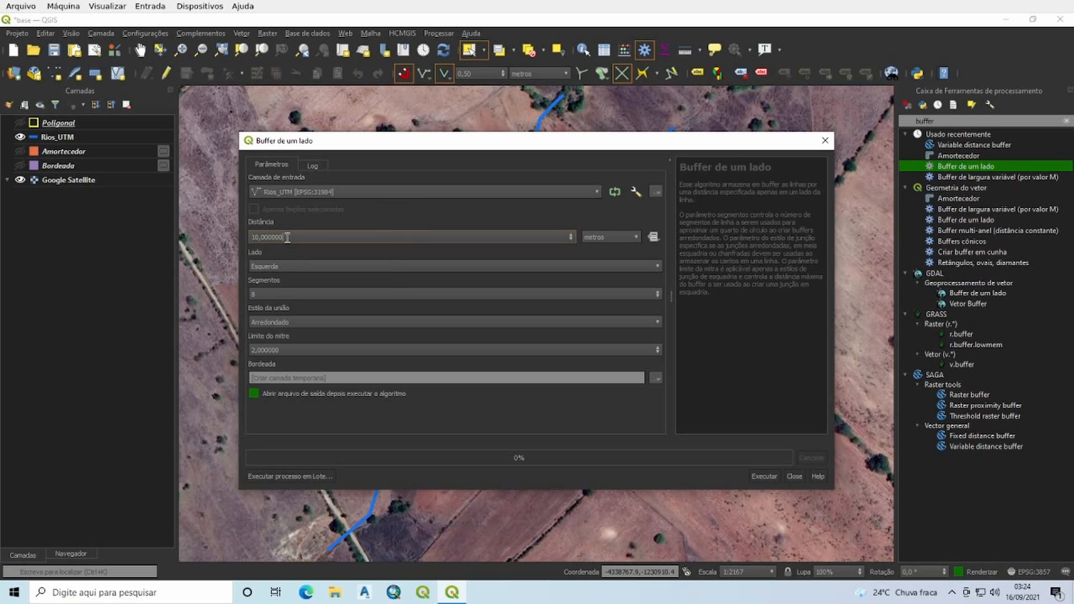
left_click_drag(287, 237, 249, 237)
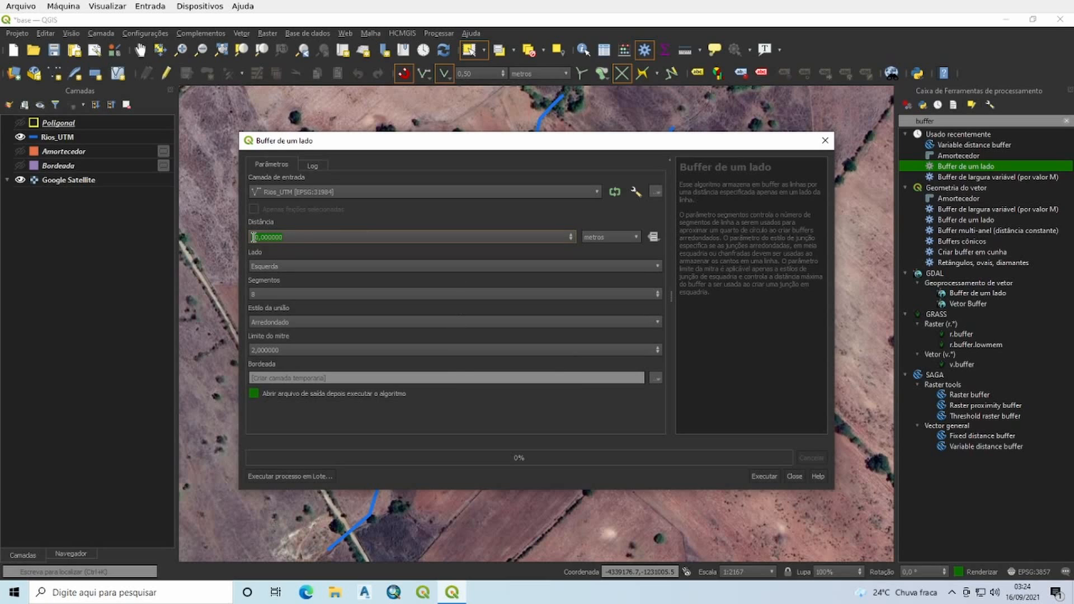
type("1")
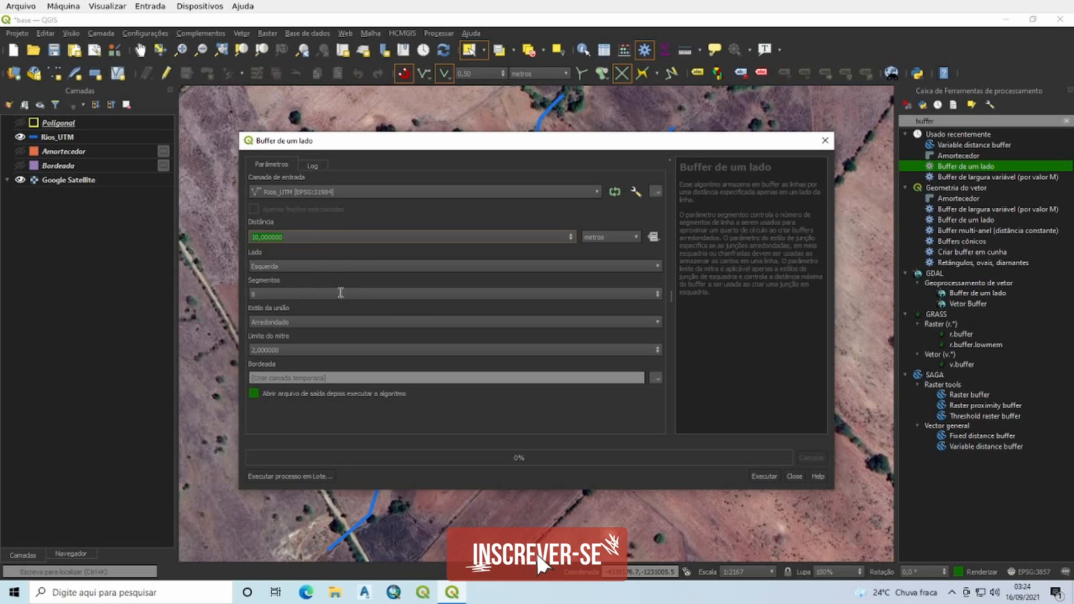
Step: Create the one-sided buffer on the left side (Esquerda) with 8 segments as a temporary layer, and close the tool
left_click(271, 266)
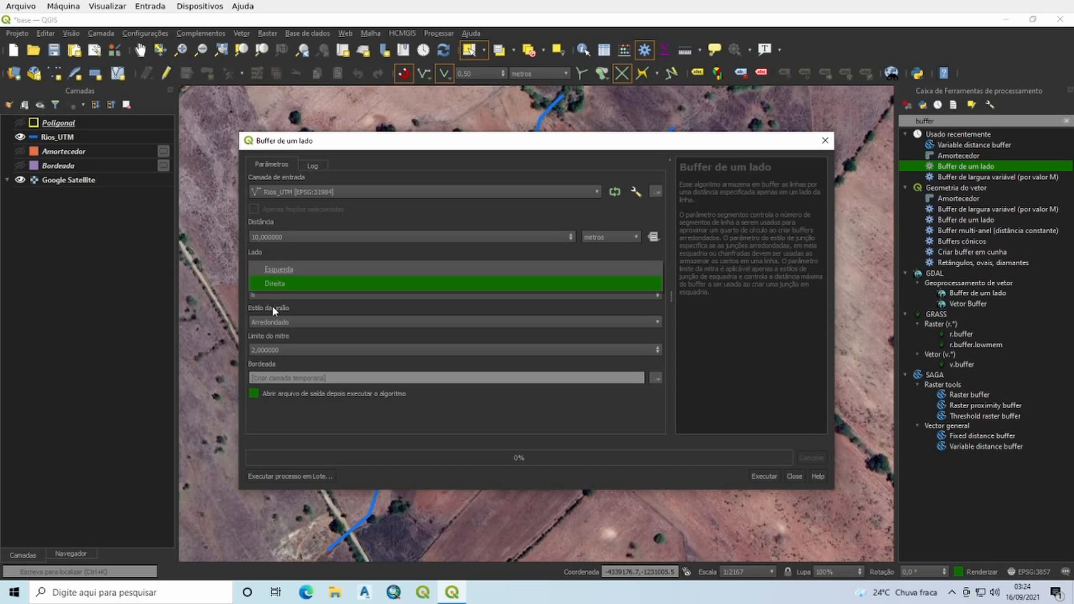
left_click(284, 272)
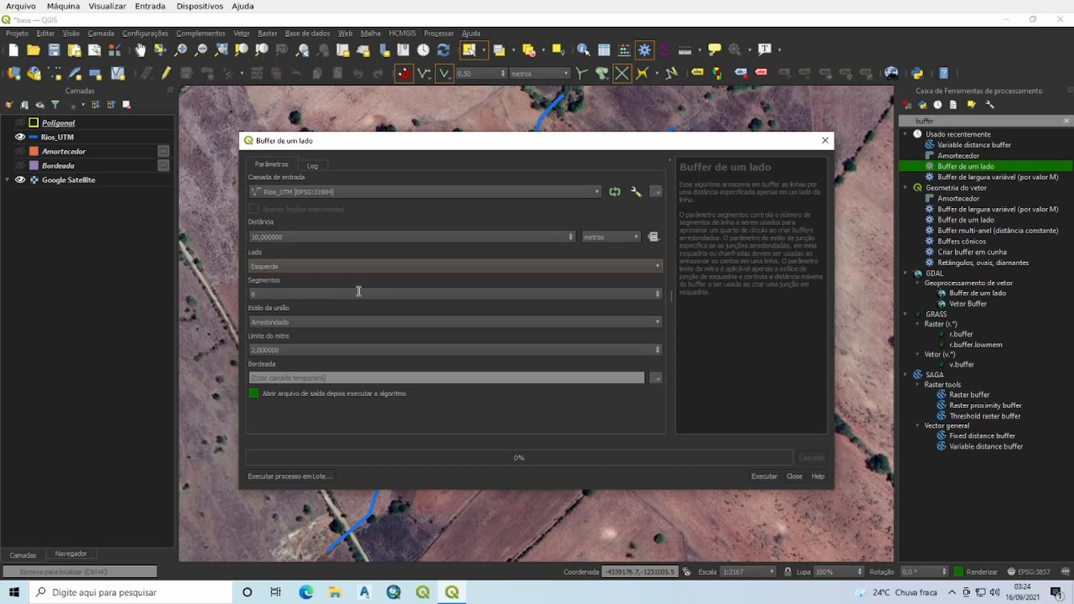
left_click(264, 294)
left_click_drag(265, 294, 249, 294)
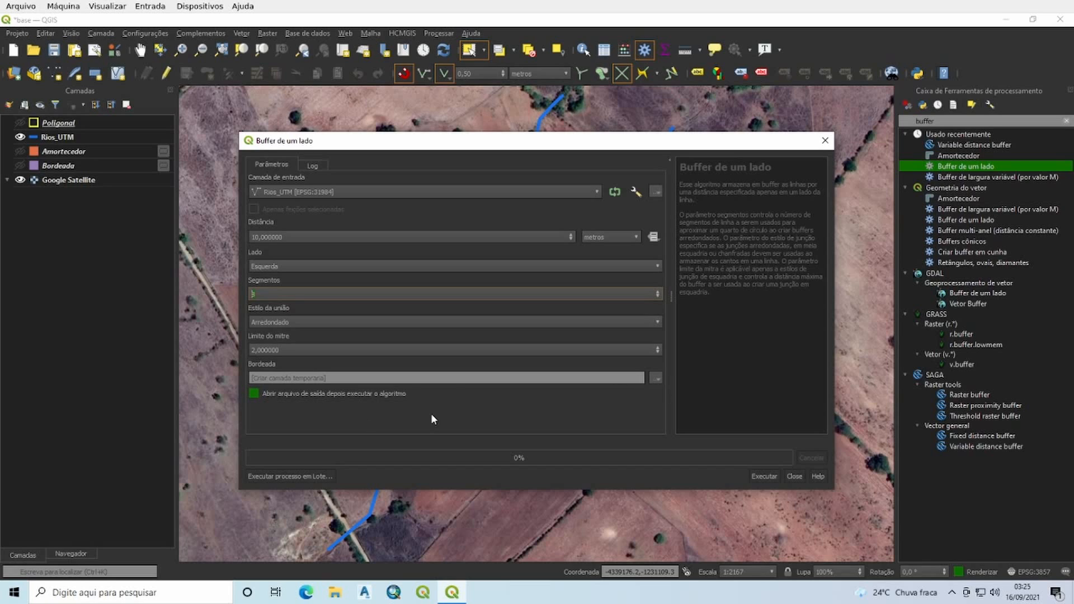
left_click(760, 476)
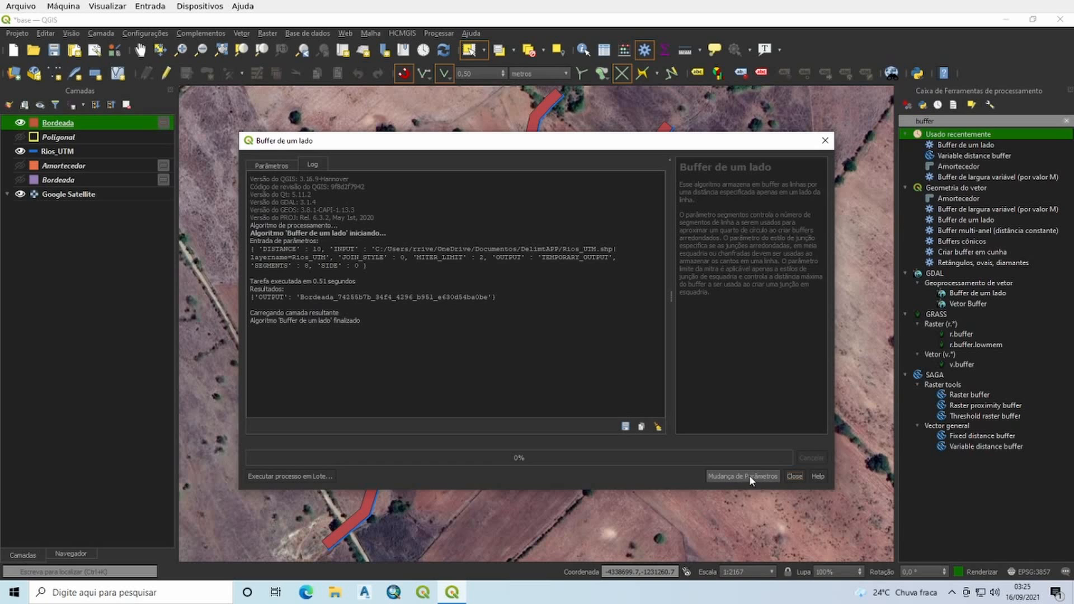
left_click(795, 477)
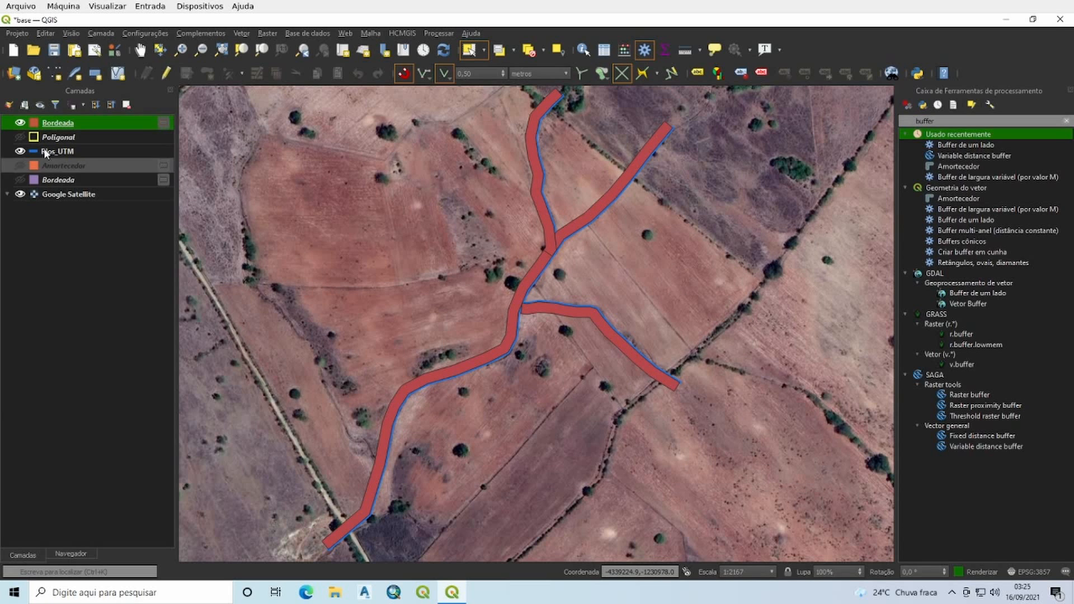
Step: Place the new Bordeada layer below Rios_UTM and inspect on which side of the river lines the buffer lies
left_click_drag(58, 123, 66, 159)
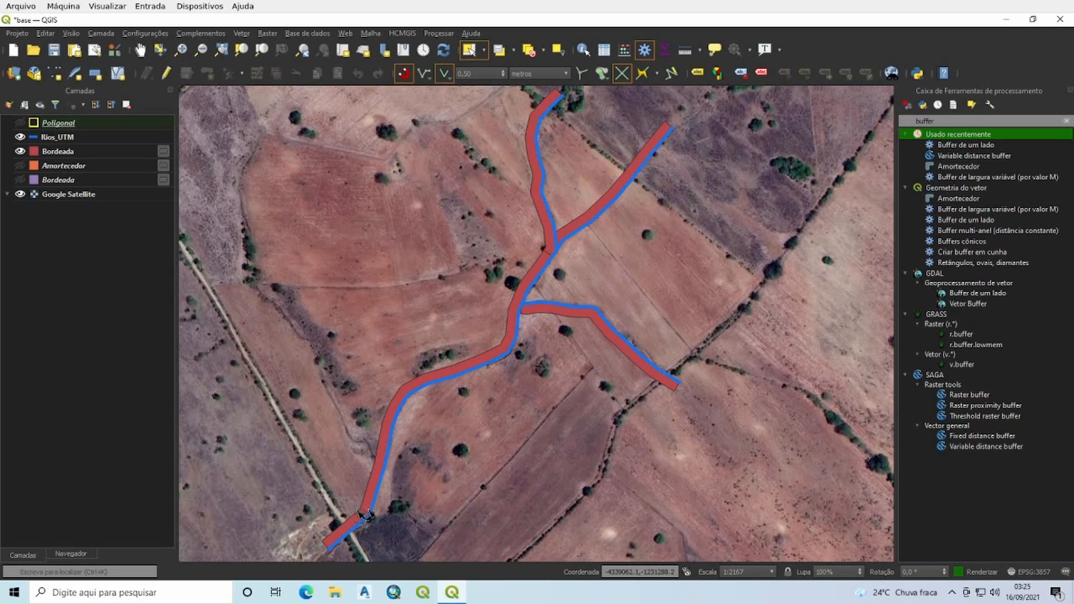
left_click_drag(638, 227, 606, 274)
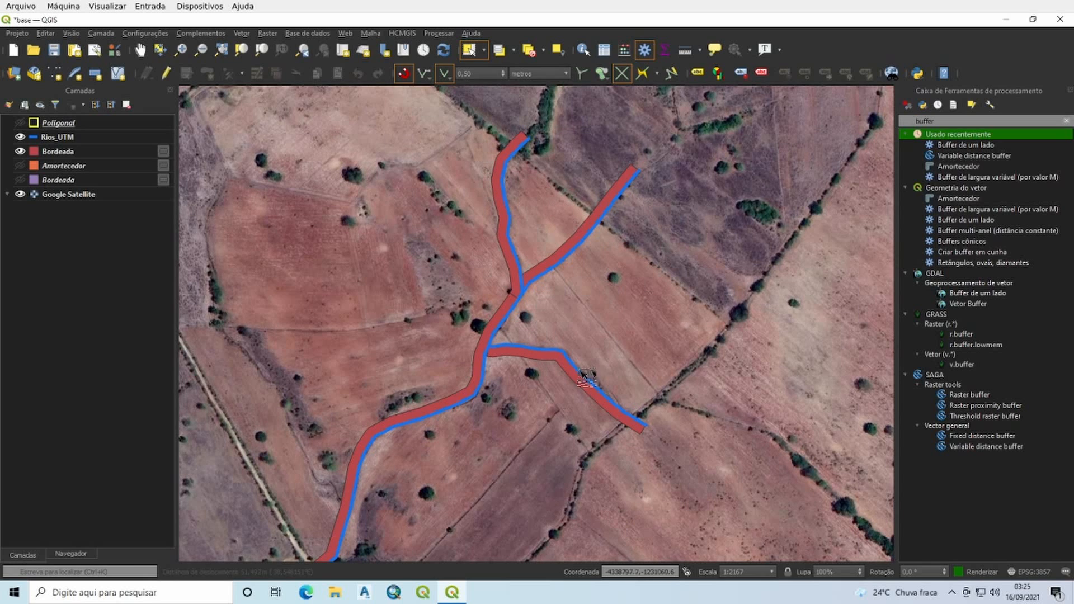
left_click_drag(557, 456, 570, 388)
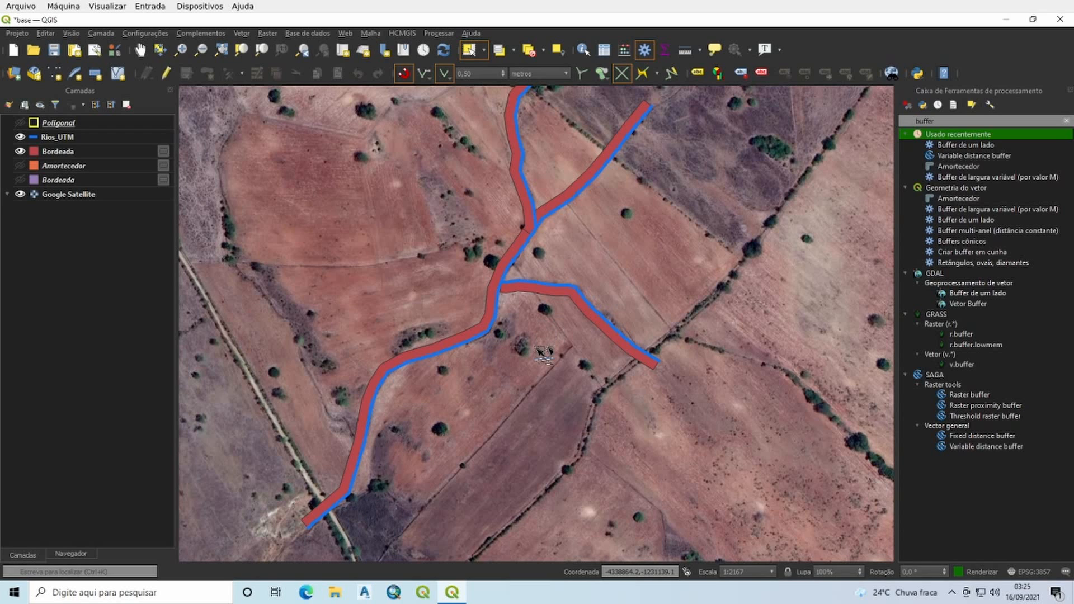
left_click_drag(542, 358, 542, 369)
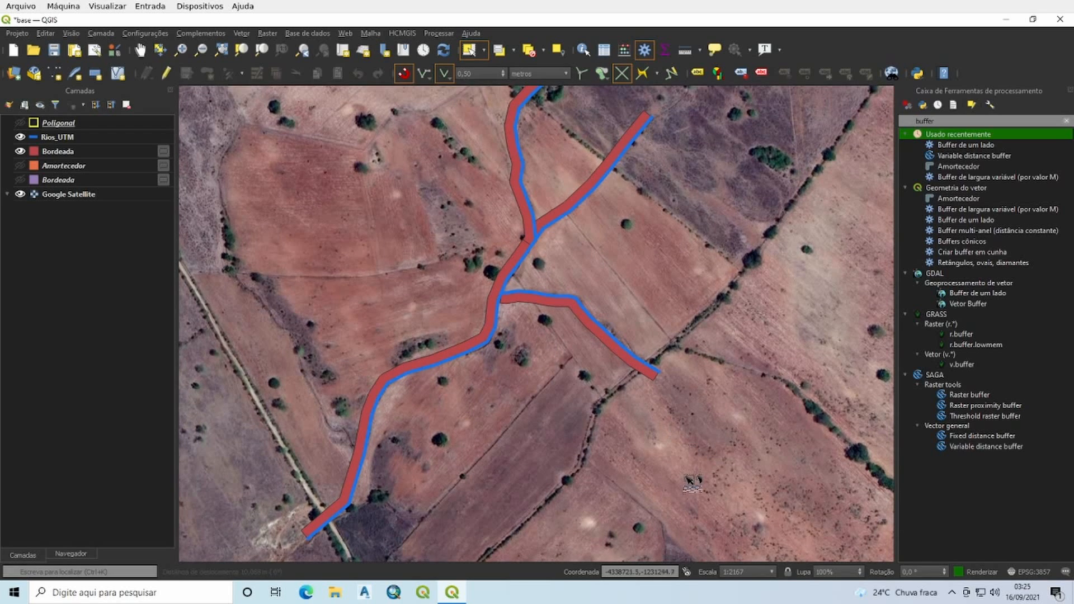
left_click_drag(534, 393, 532, 415)
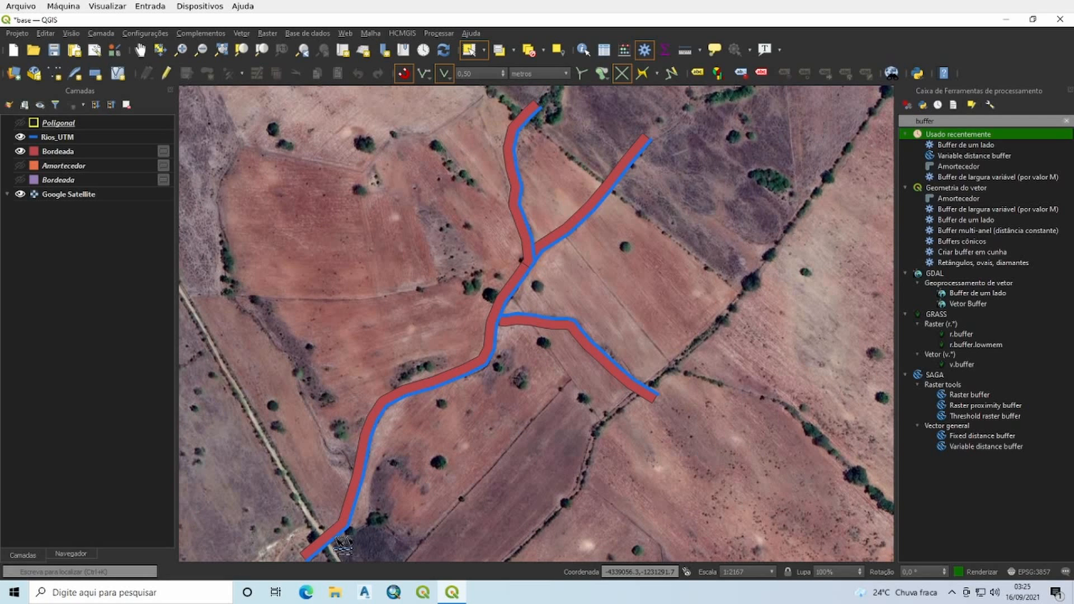